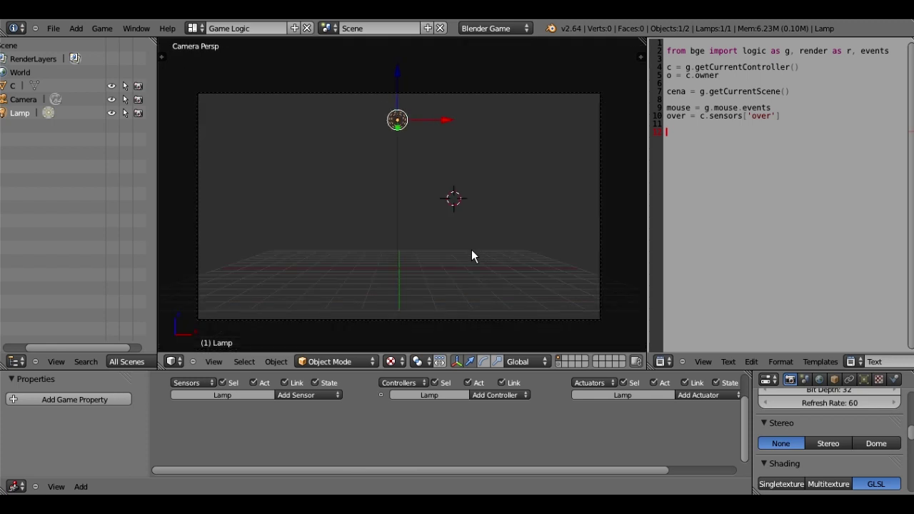
Step: Highlight the script's import, controller/owner, cena scene and mouse lines in turn to explain them
{"action": "scroll", "coordinate": [471, 249], "scroll_direction": "down", "scroll_amount": 3, "text": "shift"}
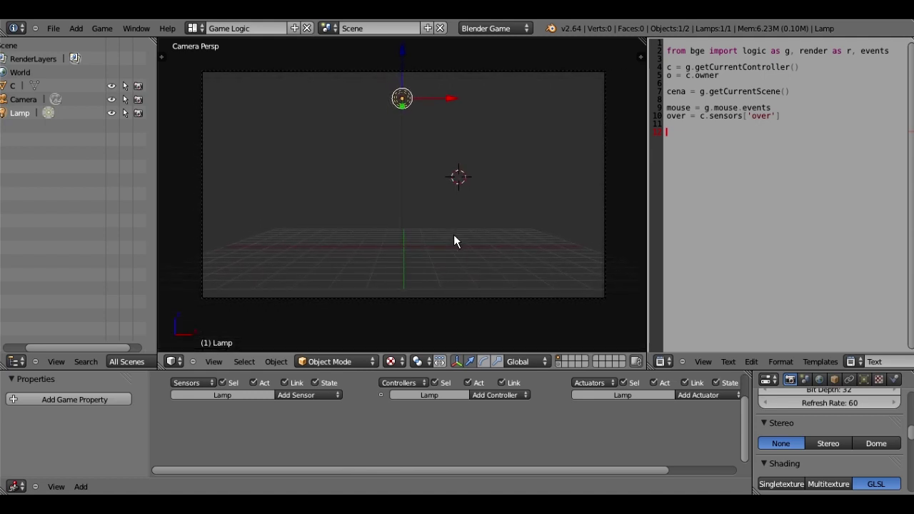
{"action": "scroll", "coordinate": [454, 236], "scroll_direction": "up", "scroll_amount": 1, "text": "shift"}
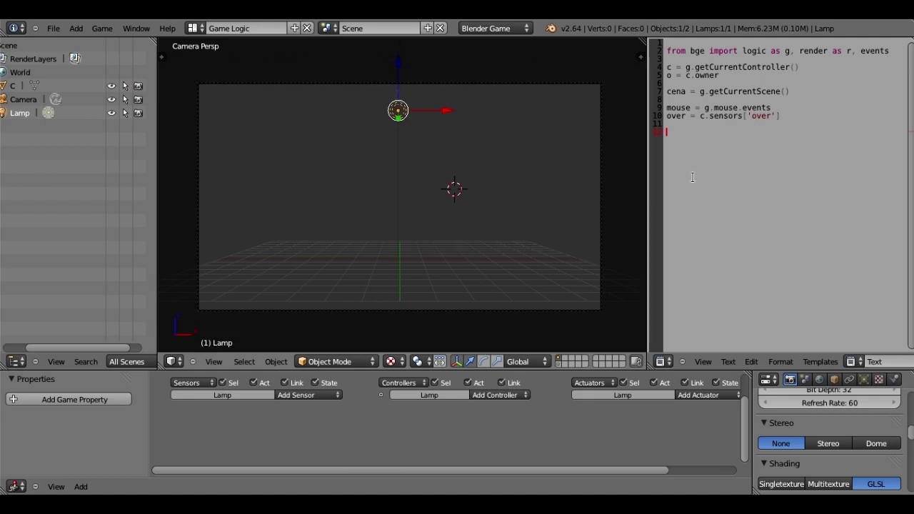
{"action": "left_click_drag", "start_coordinate": [799, 113], "coordinate": [667, 43]}
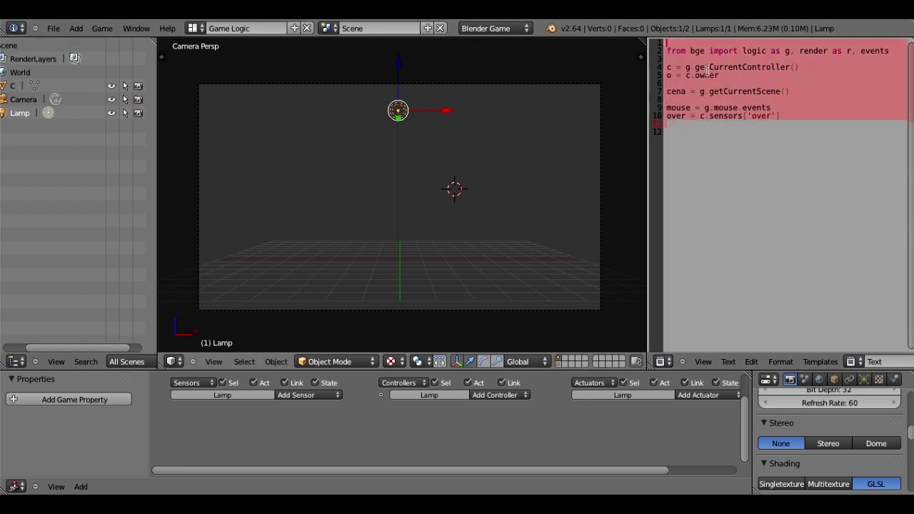
{"action": "left_click_drag", "start_coordinate": [667, 51], "coordinate": [891, 51]}
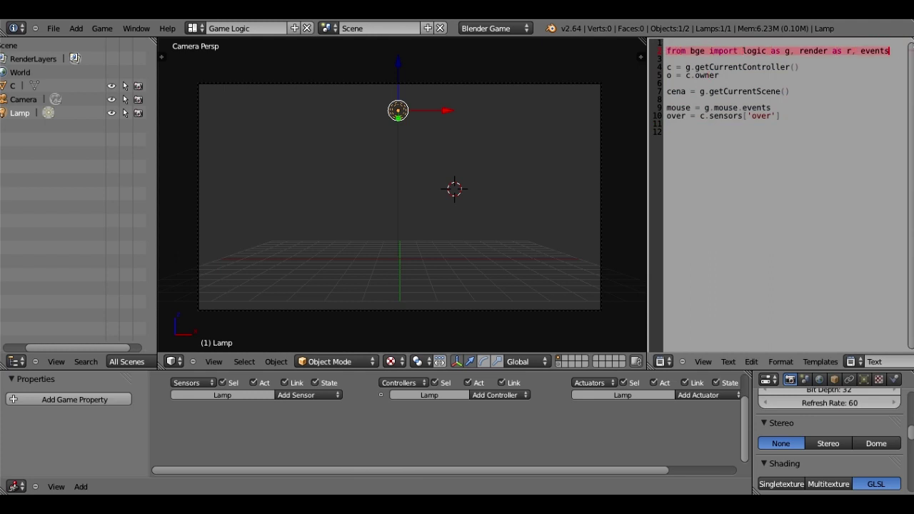
{"action": "left_click_drag", "start_coordinate": [667, 75], "coordinate": [667, 84]}
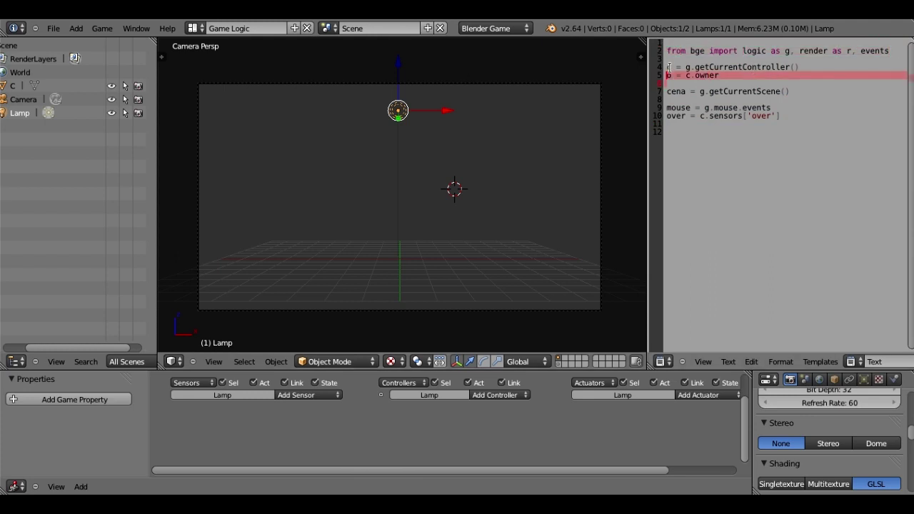
{"action": "key", "text": "shift+Down"}
{"action": "key", "text": "shift+Down"}
{"action": "key", "text": "shift+Down"}
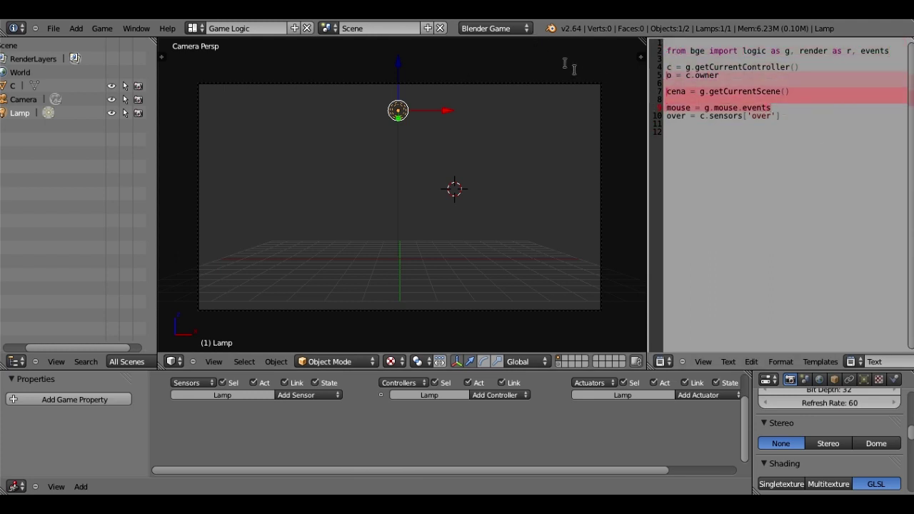
{"action": "left_click", "coordinate": [715, 108]}
{"action": "double_click", "coordinate": [678, 107]}
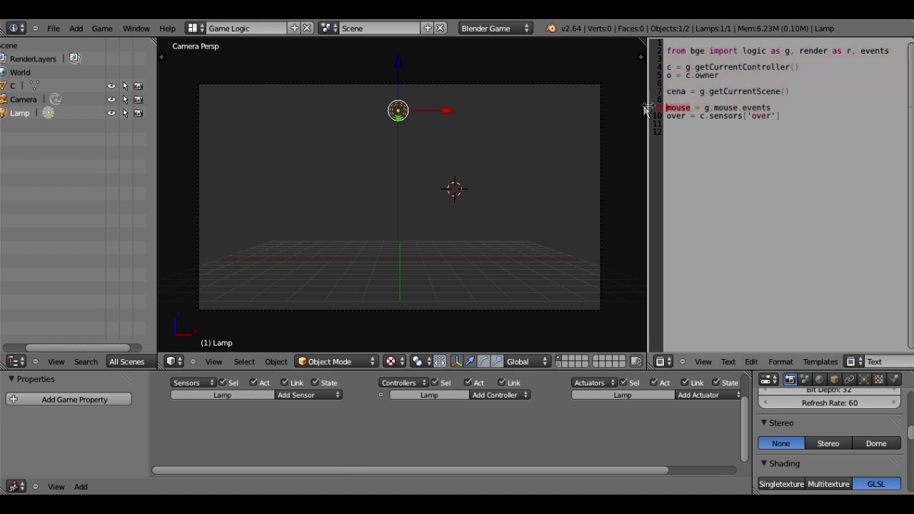
{"action": "left_click_drag", "start_coordinate": [771, 50], "coordinate": [890, 51]}
{"action": "left_click_drag", "start_coordinate": [719, 75], "coordinate": [658, 60]}
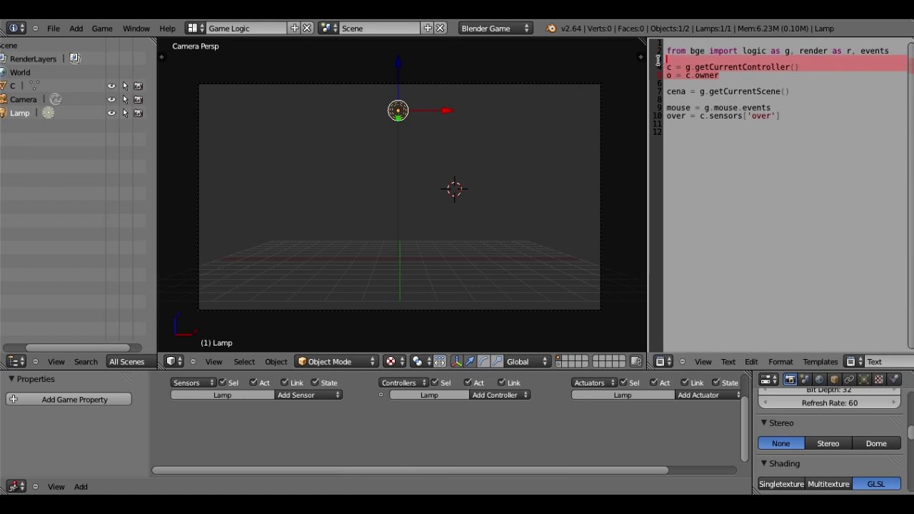
{"action": "left_click_drag", "start_coordinate": [669, 91], "coordinate": [840, 91]}
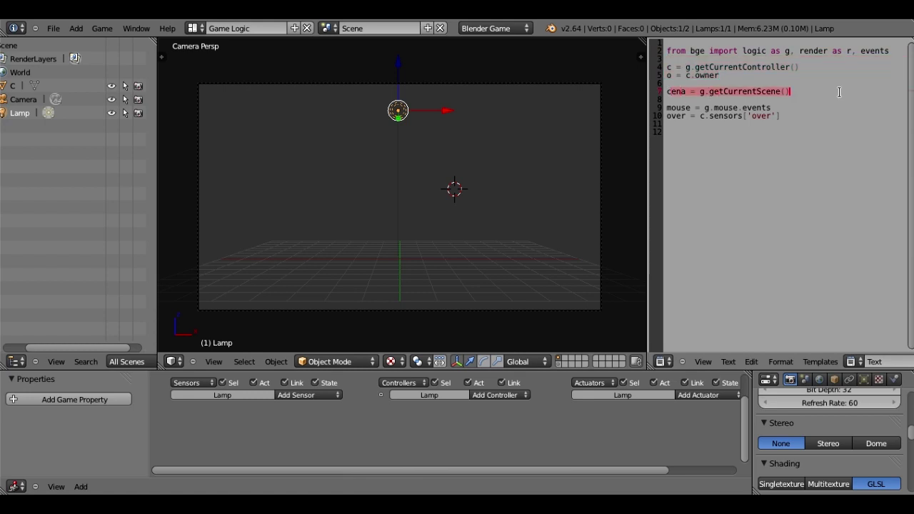
{"action": "mouse_move", "coordinate": [690, 108]}
{"action": "left_mouse_down"}
{"action": "mouse_move", "coordinate": [649, 105]}
{"action": "mouse_move", "coordinate": [797, 105]}
{"action": "mouse_move", "coordinate": [662, 106]}
{"action": "mouse_move", "coordinate": [717, 103]}
{"action": "mouse_move", "coordinate": [708, 104]}
{"action": "left_mouse_up"}
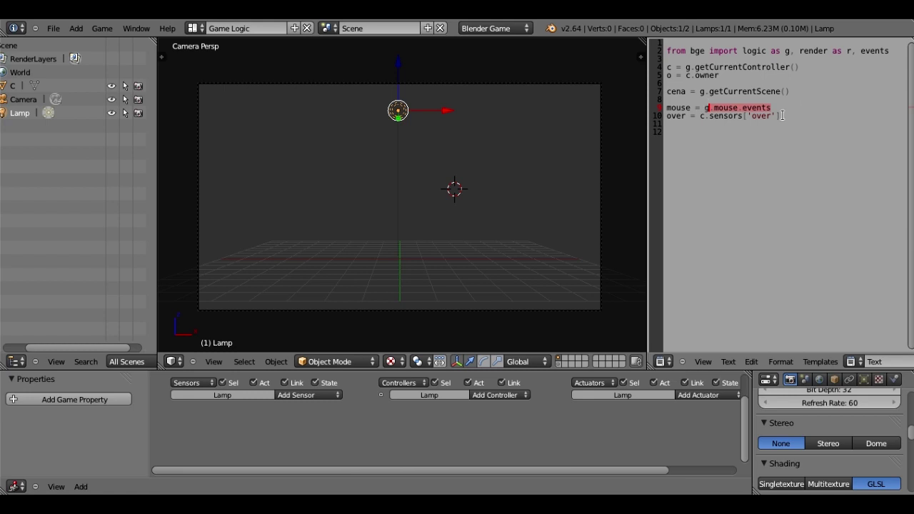
Step: Insert a blank line after line 9, before the over sensor line
{"action": "key", "text": "Return"}
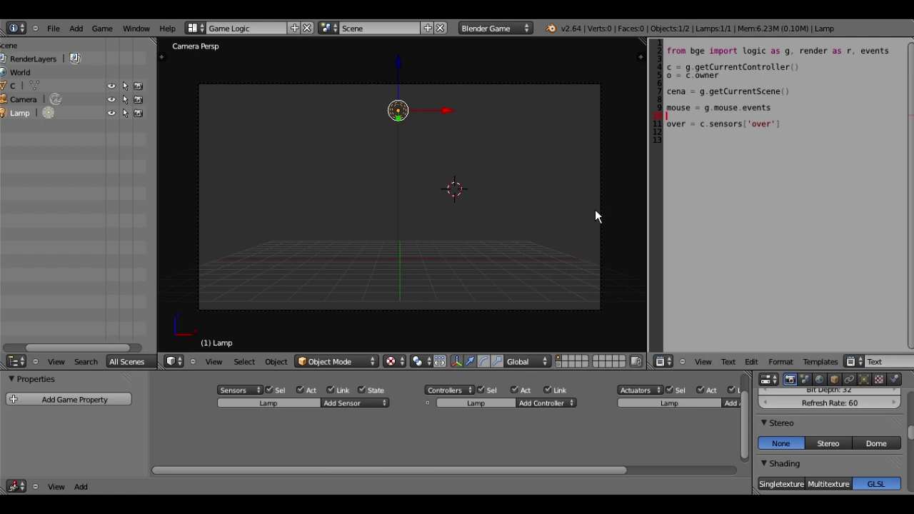
{"action": "key", "text": "Down"}
{"action": "key", "text": "Down"}
{"action": "key", "text": "Down"}
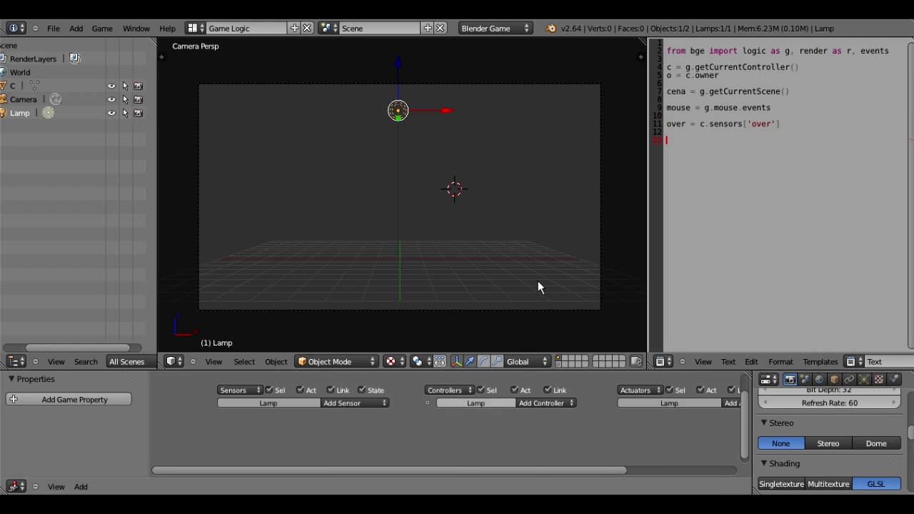
{"action": "scroll", "coordinate": [424, 201], "scroll_direction": "down", "scroll_amount": 1}
Step: Add a cube, then flatten it along Z and widen it along X into a bar
{"action": "scroll", "coordinate": [424, 201], "scroll_direction": "up", "scroll_amount": 2}
{"action": "key", "text": "shift+a"}
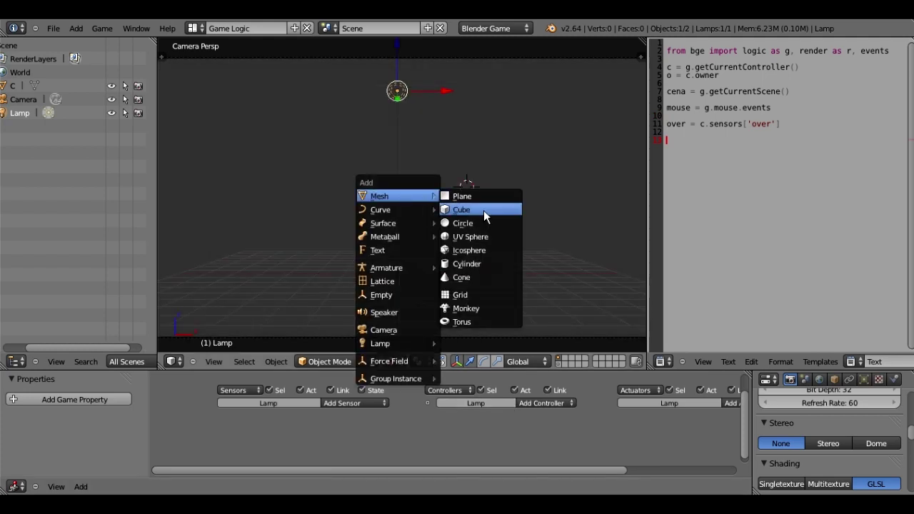
{"action": "left_click", "coordinate": [483, 210]}
{"action": "scroll", "coordinate": [434, 206], "scroll_direction": "down", "scroll_amount": 2}
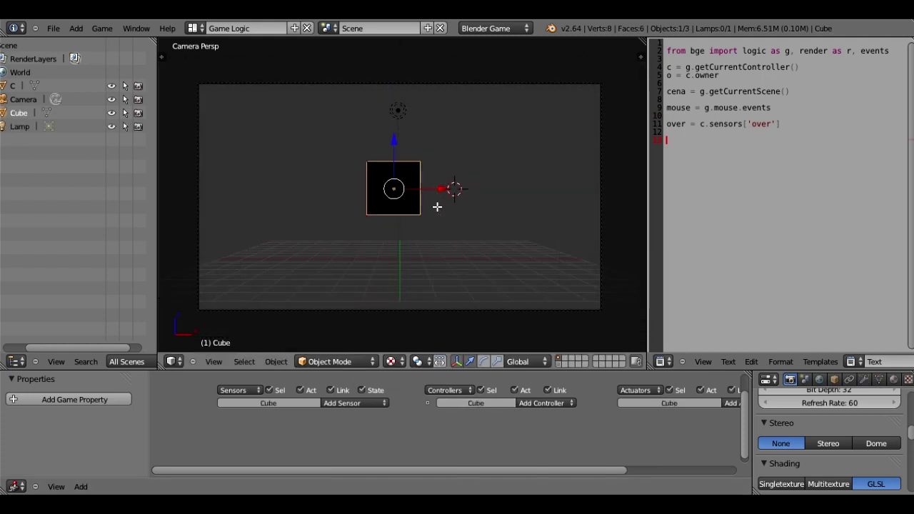
{"action": "key", "text": "Tab"}
{"action": "key", "text": "s"}
{"action": "key", "text": "z"}
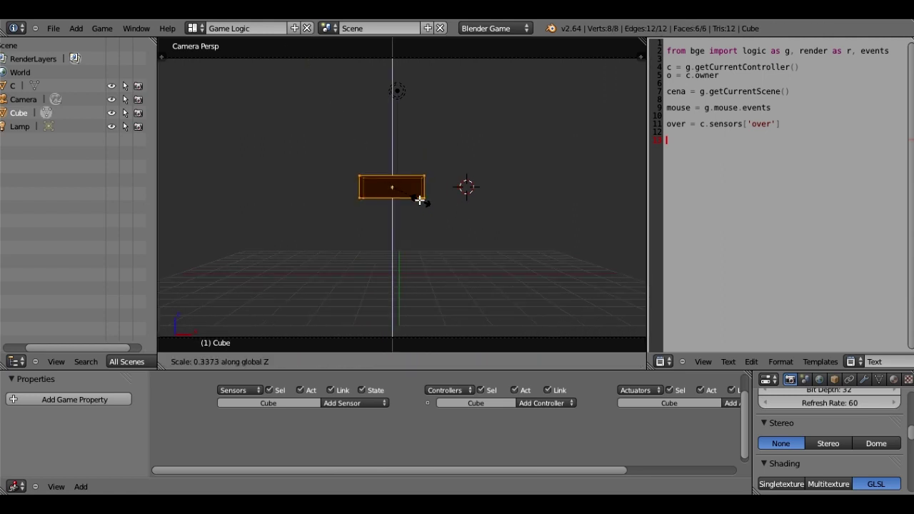
{"action": "left_click", "coordinate": [420, 200]}
{"action": "key", "text": "s"}
{"action": "key", "text": "x"}
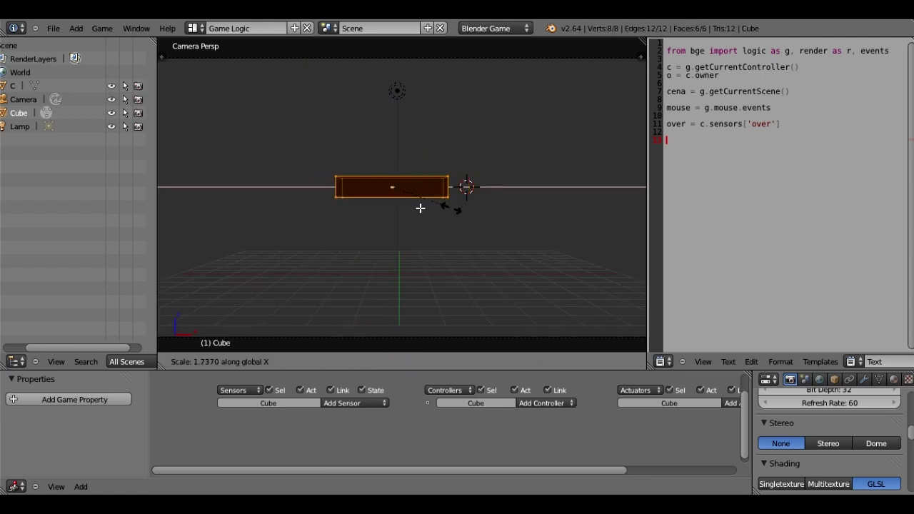
{"action": "left_click", "coordinate": [463, 210]}
Step: Raise the bar along Z toward the top of the camera view
{"action": "key", "text": "Tab"}
{"action": "key", "text": "g"}
{"action": "key", "text": "z"}
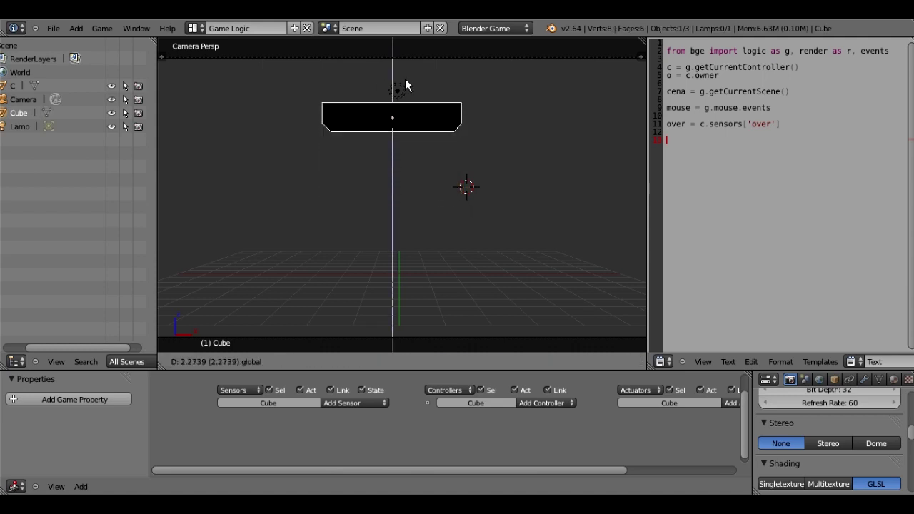
{"action": "left_click", "coordinate": [465, 155]}
{"action": "scroll", "coordinate": [465, 155], "scroll_direction": "down", "scroll_amount": 1}
{"action": "scroll", "coordinate": [465, 150], "scroll_direction": "up", "scroll_amount": 1}
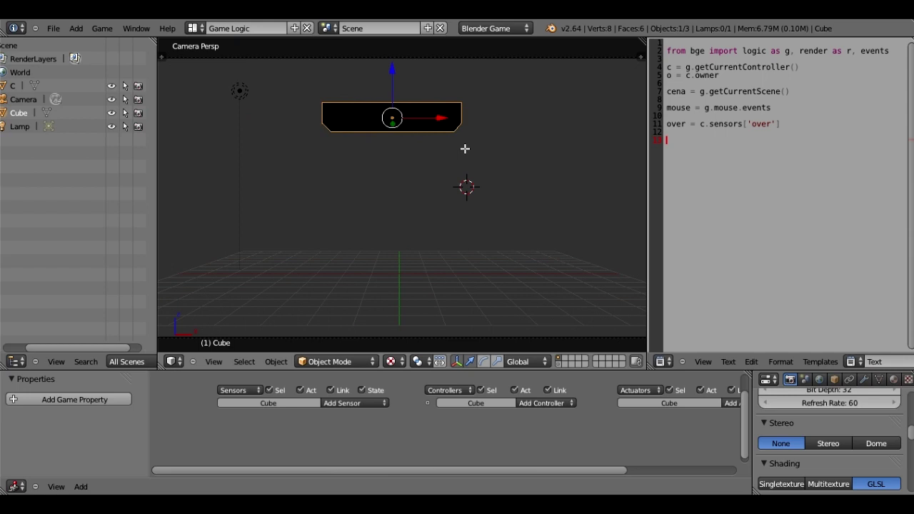
{"action": "scroll", "coordinate": [465, 149], "scroll_direction": "up", "scroll_amount": 1}
Step: Readjust the bar's proportions in edit mode by scaling along X, Y and Z
{"action": "key", "text": "Tab"}
{"action": "key", "text": "s"}
{"action": "key", "text": "x"}
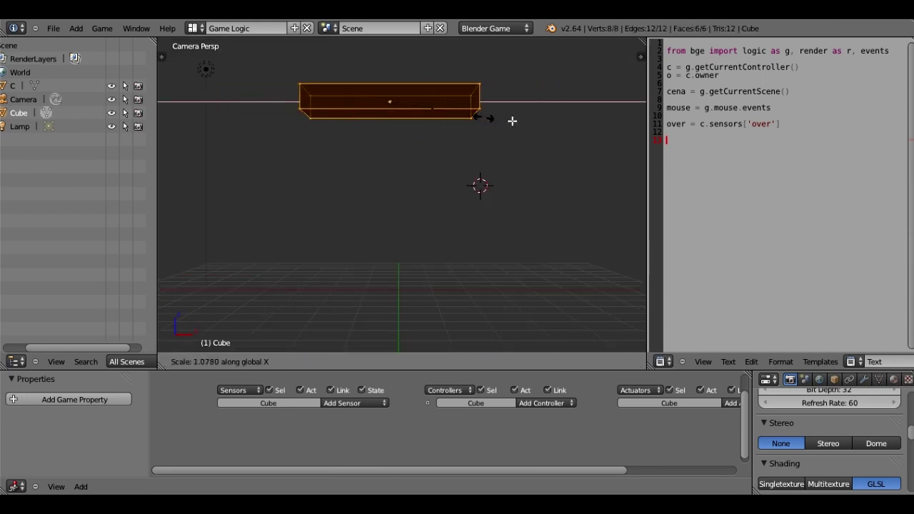
{"action": "key", "text": "y"}
{"action": "key", "text": "z"}
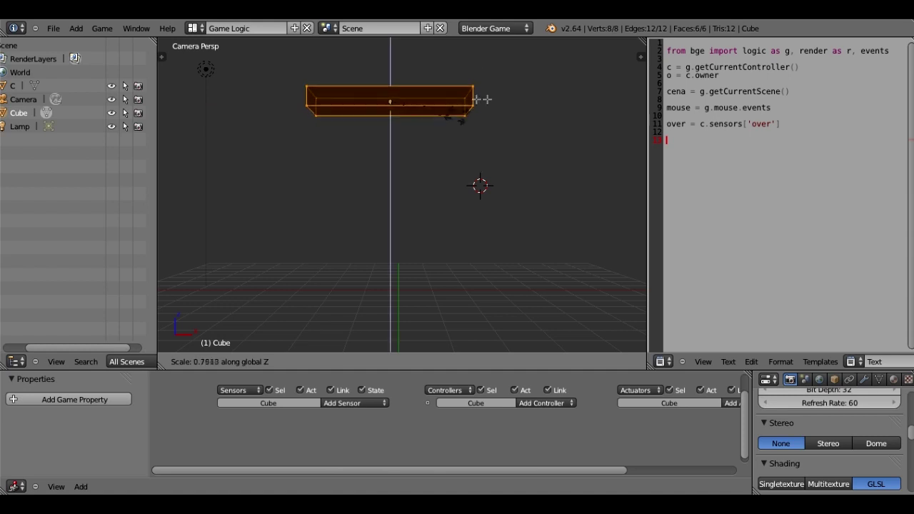
{"action": "left_click", "coordinate": [429, 148]}
Step: Move the bar further up along Z and save menu_tutorial.blend
{"action": "scroll", "coordinate": [411, 108], "scroll_direction": "down", "scroll_amount": 2}
{"action": "key", "text": "g"}
{"action": "key", "text": "z"}
{"action": "left_click", "coordinate": [394, 106]}
{"action": "scroll", "coordinate": [394, 107], "scroll_direction": "up", "scroll_amount": 2}
{"action": "key", "text": "ctrl+s"}
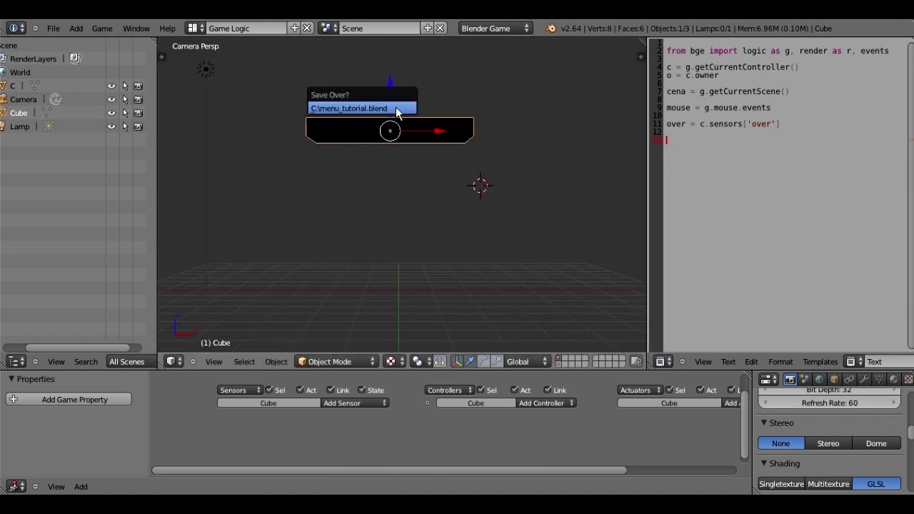
{"action": "scroll", "coordinate": [268, 107], "scroll_direction": "down", "scroll_amount": 2}
Step: Change the lamp to a Hemi light
{"action": "right_click", "coordinate": [270, 111]}
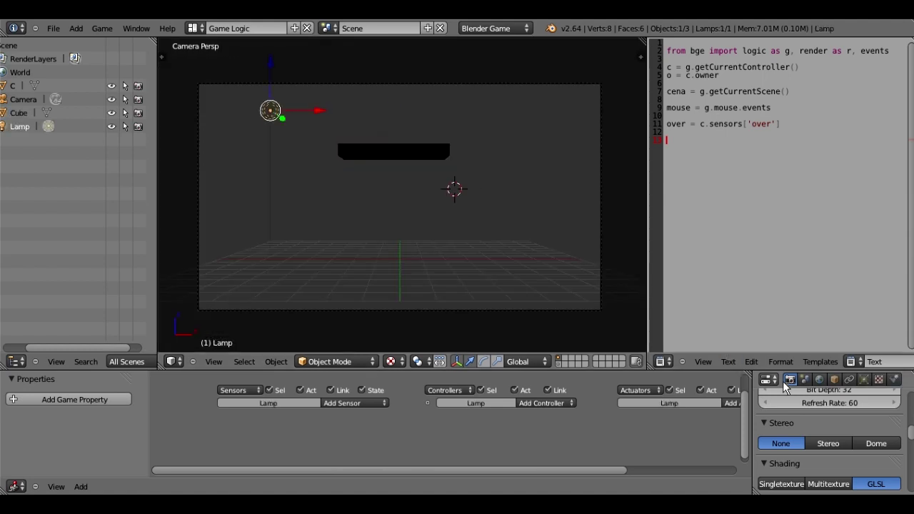
{"action": "left_click", "coordinate": [863, 380]}
{"action": "left_click", "coordinate": [855, 439]}
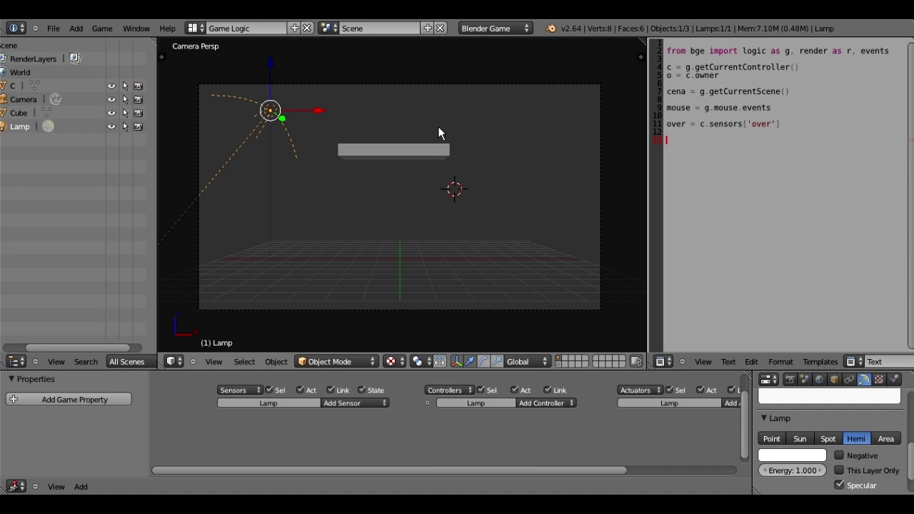
Step: Duplicate the bar and place the copy, Cube.001, below the original
{"action": "scroll", "coordinate": [438, 129], "scroll_direction": "up", "scroll_amount": 1}
{"action": "right_click", "coordinate": [437, 137]}
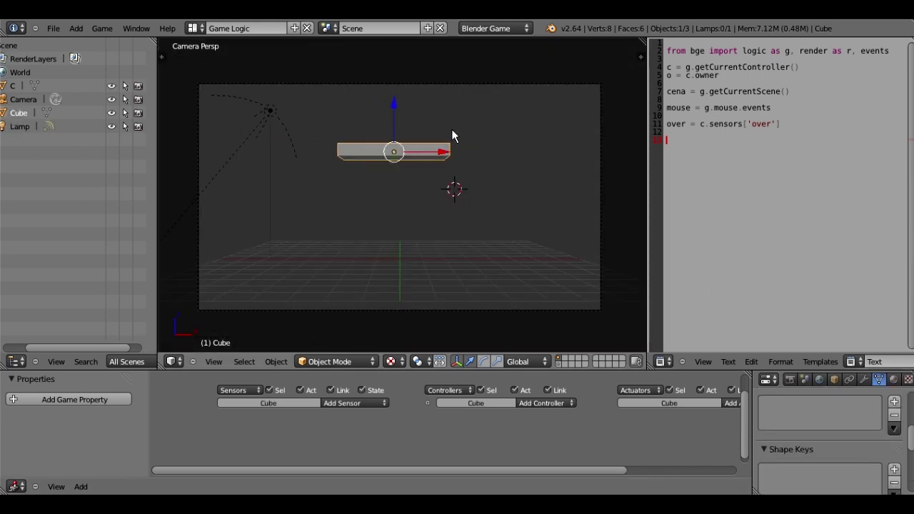
{"action": "key", "text": "shift+d"}
{"action": "key", "text": "y"}
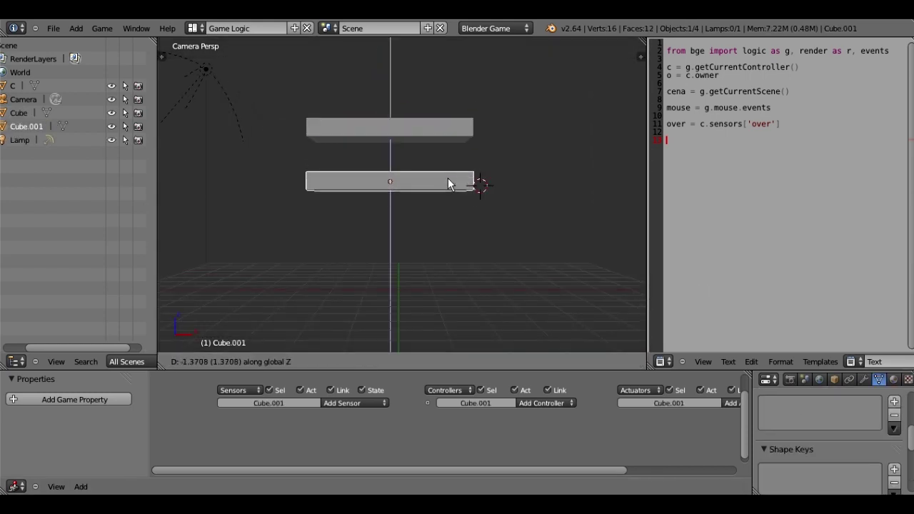
{"action": "left_click", "coordinate": [447, 178]}
{"action": "right_click", "coordinate": [447, 144], "text": "shift"}
{"action": "scroll", "coordinate": [447, 145], "scroll_direction": "down", "scroll_amount": 1}
{"action": "right_click", "coordinate": [451, 158]}
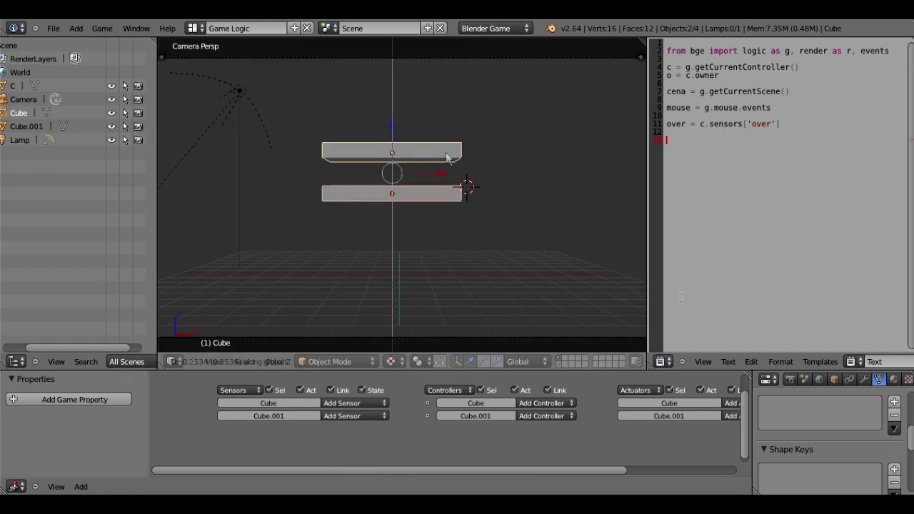
Step: Give the top bar a new material with a green diffuse colour
{"action": "left_click", "coordinate": [890, 382]}
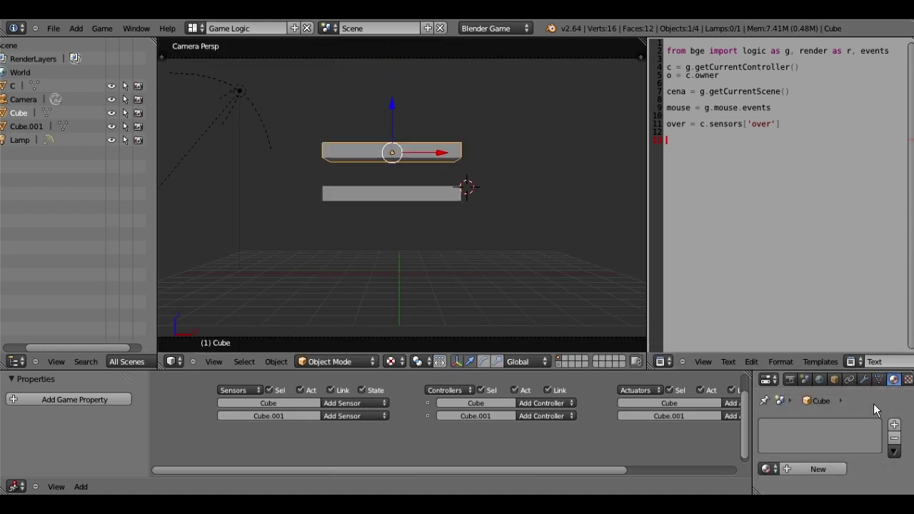
{"action": "left_click", "coordinate": [802, 465]}
{"action": "scroll", "coordinate": [816, 431], "scroll_direction": "down", "scroll_amount": 2}
{"action": "scroll", "coordinate": [817, 431], "scroll_direction": "down", "scroll_amount": 2}
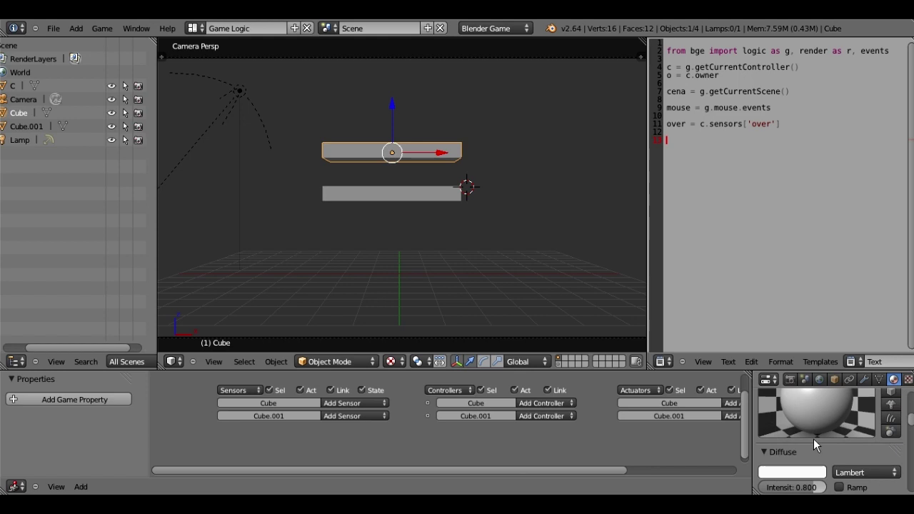
{"action": "left_click", "coordinate": [808, 444]}
{"action": "left_click_drag", "start_coordinate": [673, 309], "coordinate": [501, 232]}
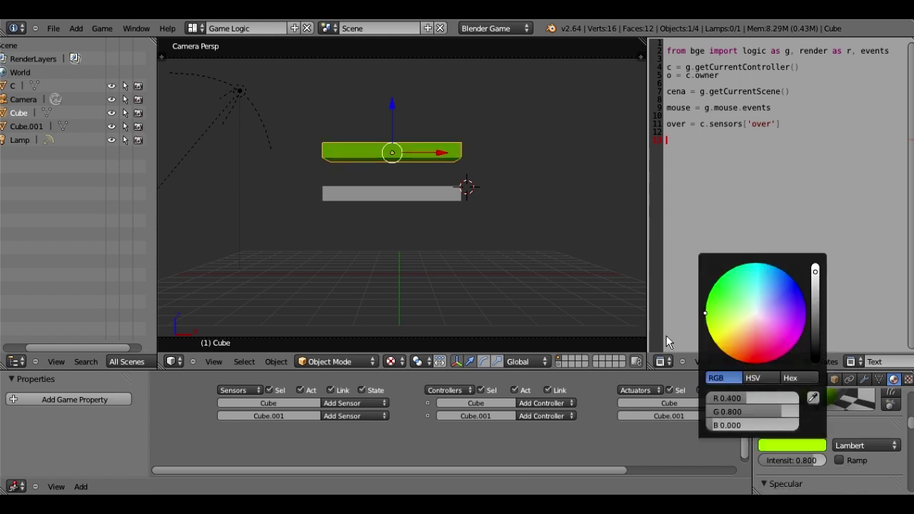
Step: Give the lower bar Cube.001 a new material with a red diffuse colour
{"action": "right_click", "coordinate": [432, 194]}
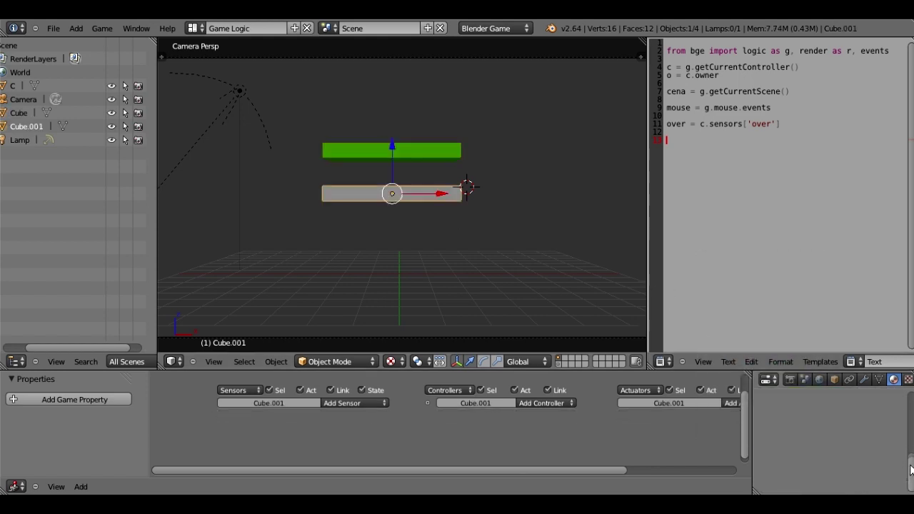
{"action": "left_click", "coordinate": [802, 442]}
{"action": "scroll", "coordinate": [798, 452], "scroll_direction": "down", "scroll_amount": 2}
{"action": "scroll", "coordinate": [798, 452], "scroll_direction": "down", "scroll_amount": 2}
{"action": "scroll", "coordinate": [812, 460], "scroll_direction": "down", "scroll_amount": 2}
{"action": "left_click", "coordinate": [812, 473]}
{"action": "mouse_move", "coordinate": [759, 406]}
{"action": "left_mouse_down"}
{"action": "mouse_move", "coordinate": [741, 404]}
{"action": "mouse_move", "coordinate": [760, 404]}
{"action": "left_mouse_up"}
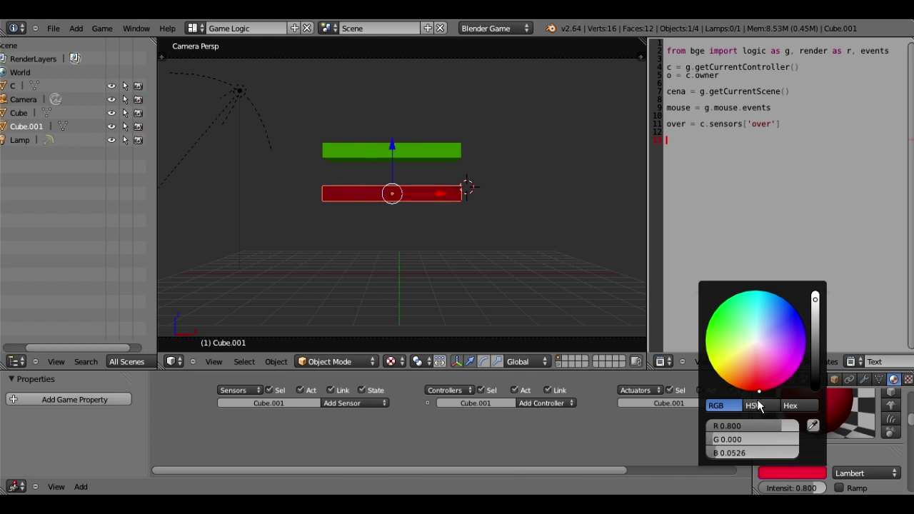
Step: Select both the green and red bars and switch to the camera view
{"action": "scroll", "coordinate": [451, 228], "scroll_direction": "down", "scroll_amount": 2}
{"action": "right_click", "coordinate": [408, 166]}
{"action": "right_click", "coordinate": [421, 195], "text": "shift"}
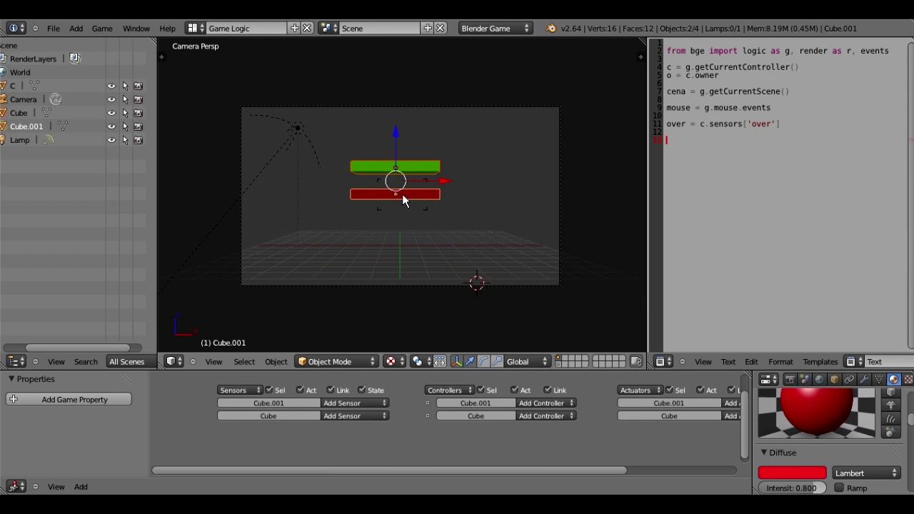
{"action": "key", "text": "Home"}
Step: Save over menu_tutorial.blend, then briefly run and stop the game
{"action": "key", "text": "ctrl+s"}
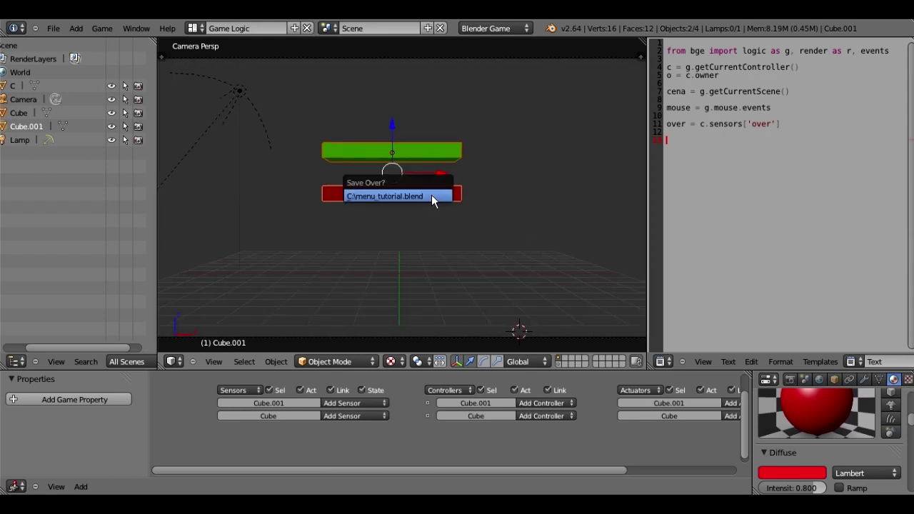
{"action": "left_click", "coordinate": [431, 195]}
{"action": "key", "text": "p"}
{"action": "key", "text": "Escape"}
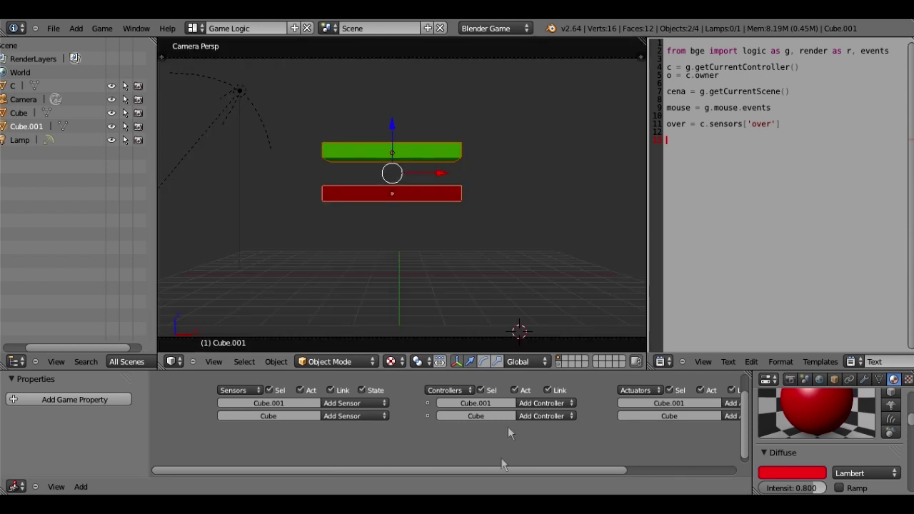
{"action": "scroll", "coordinate": [442, 160], "scroll_direction": "down", "scroll_amount": 2}
Step: Give the camera a Python controller and an Always sensor linked to it
{"action": "scroll", "coordinate": [442, 160], "scroll_direction": "down", "scroll_amount": 2}
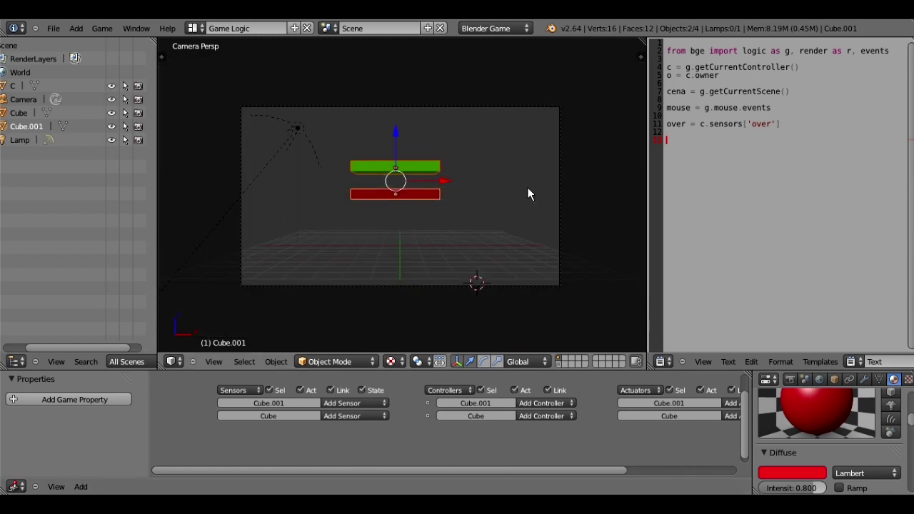
{"action": "scroll", "coordinate": [529, 195], "scroll_direction": "down", "scroll_amount": 1}
{"action": "right_click", "coordinate": [528, 194]}
{"action": "left_click", "coordinate": [556, 405]}
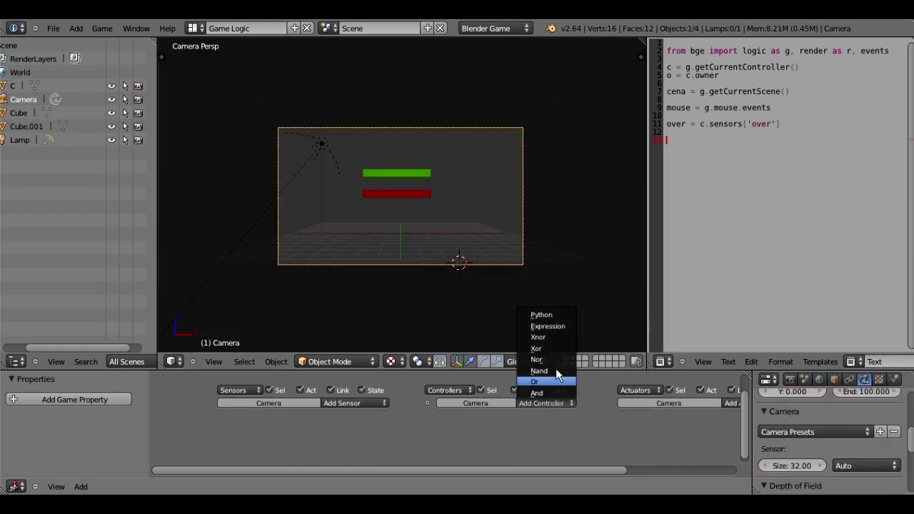
{"action": "left_click", "coordinate": [563, 315]}
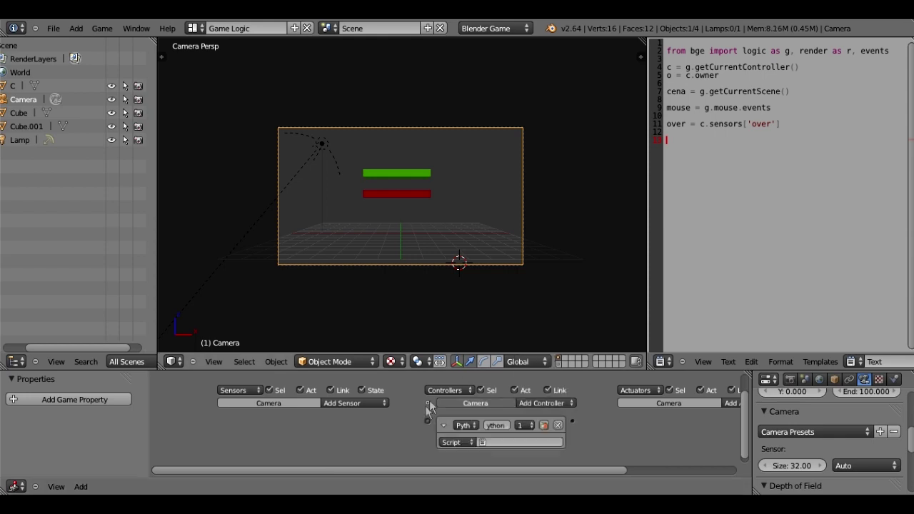
{"action": "left_click", "coordinate": [367, 405]}
{"action": "left_click", "coordinate": [365, 382]}
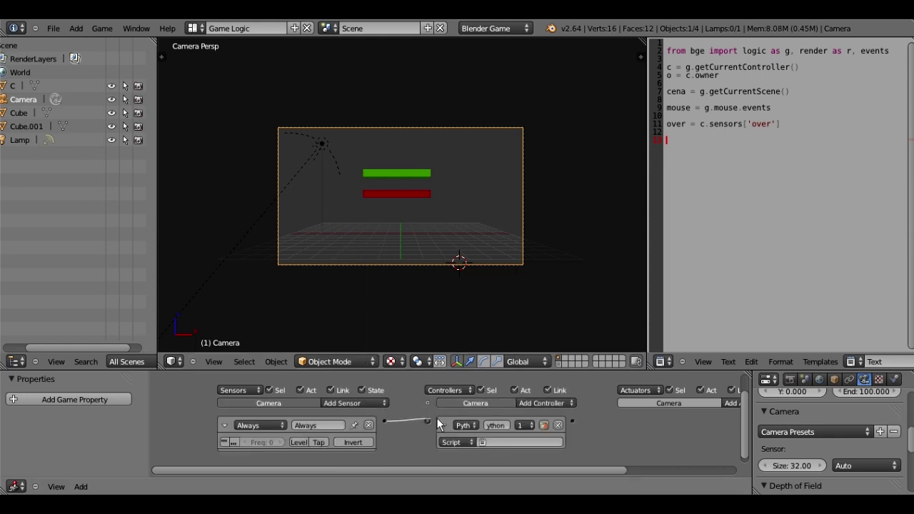
{"action": "left_click_drag", "start_coordinate": [436, 418], "coordinate": [428, 421]}
Step: Enable pulse on the Always sensor, set the controller script to Text, and save
{"action": "left_click", "coordinate": [225, 442]}
{"action": "key", "text": "Home"}
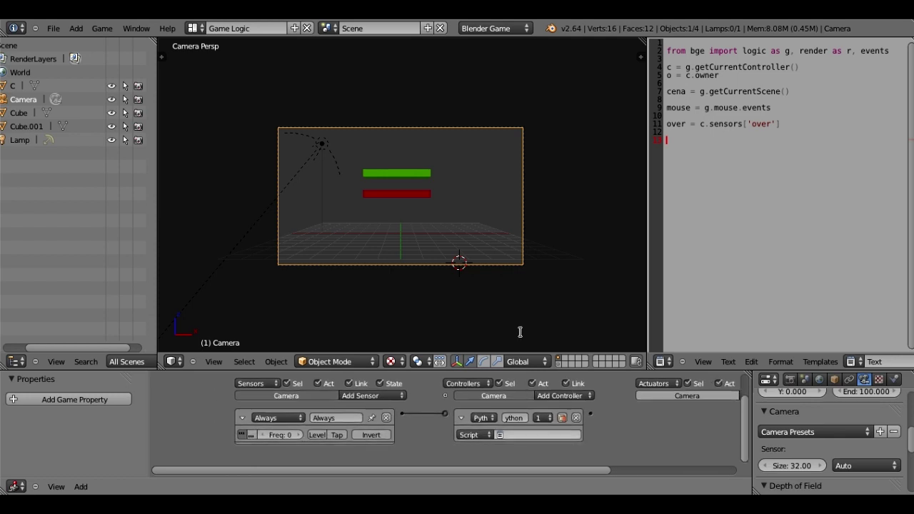
{"action": "left_click", "coordinate": [500, 435]}
{"action": "left_click", "coordinate": [514, 330]}
{"action": "key", "text": "ctrl+s"}
{"action": "left_click", "coordinate": [514, 261]}
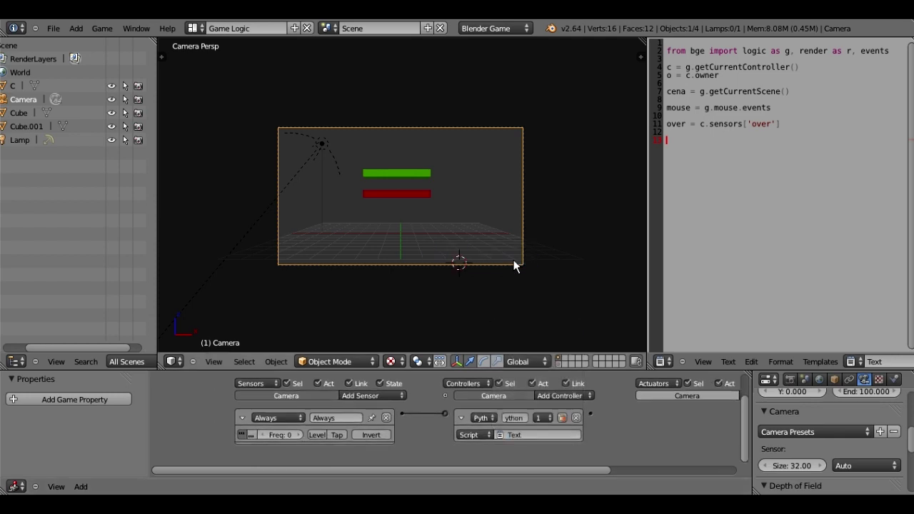
{"action": "scroll", "coordinate": [514, 266], "scroll_direction": "up", "scroll_amount": 2}
{"action": "scroll", "coordinate": [571, 278], "scroll_direction": "up", "scroll_amount": 1}
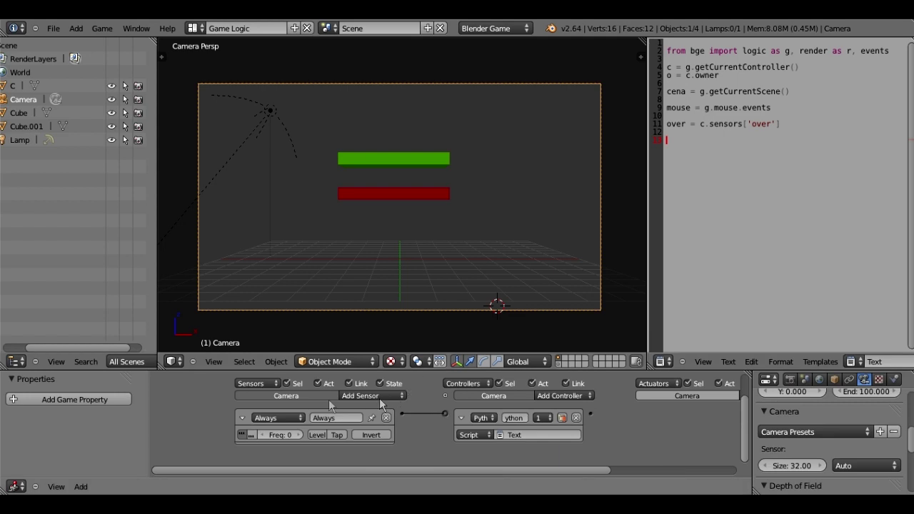
Step: Add a Mouse sensor named 'over' wired into the Python controller
{"action": "left_click", "coordinate": [346, 399]}
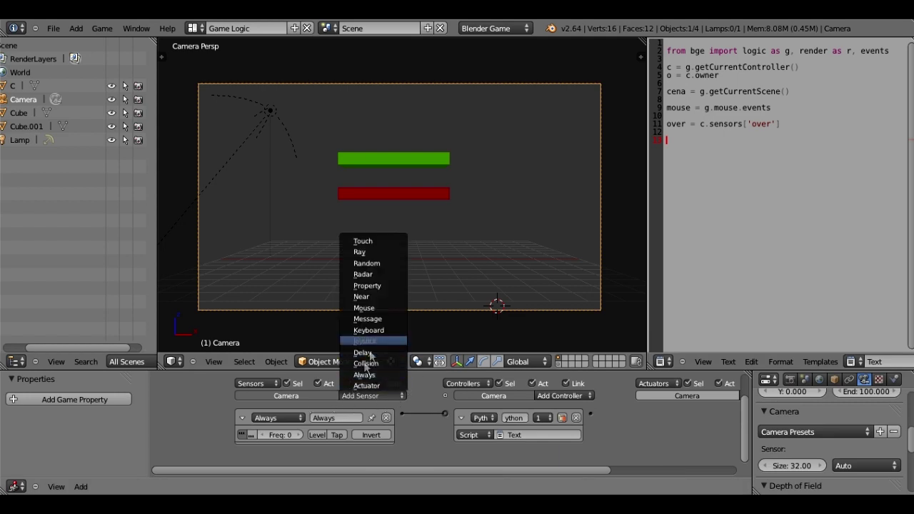
{"action": "left_click", "coordinate": [368, 307]}
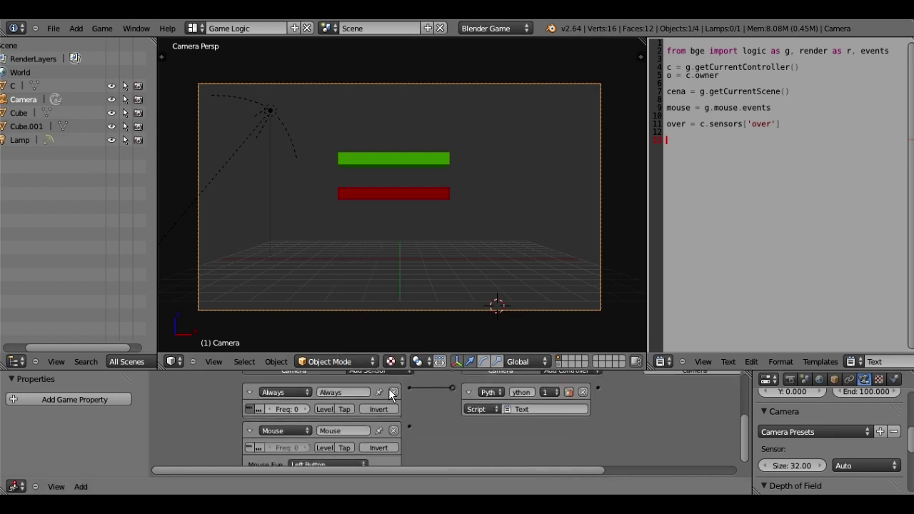
{"action": "left_click_drag", "start_coordinate": [410, 427], "coordinate": [409, 427]}
{"action": "left_click", "coordinate": [359, 427]}
{"action": "type", "text": "over"}
{"action": "key", "text": "Return"}
Step: Set the over sensor's mouse event to Mouse Over Any and save the file
{"action": "scroll", "coordinate": [400, 446], "scroll_direction": "down", "scroll_amount": 1}
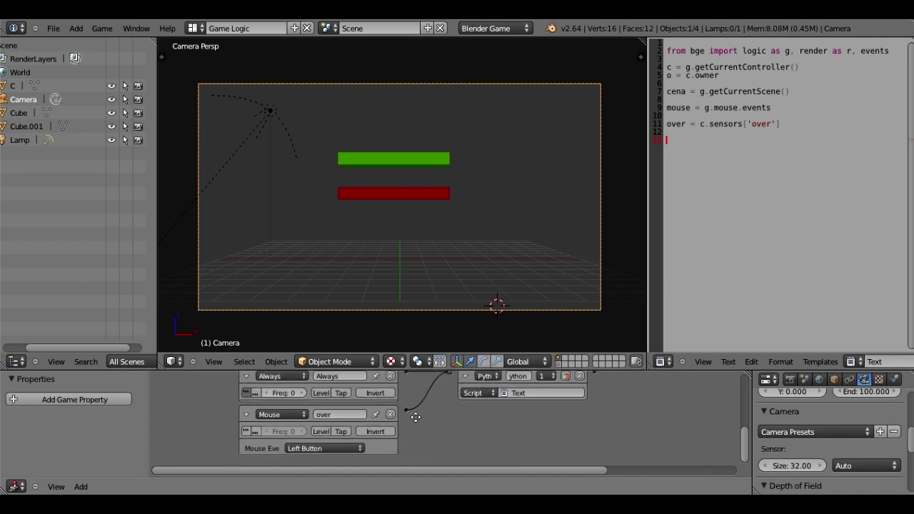
{"action": "left_click", "coordinate": [348, 446]}
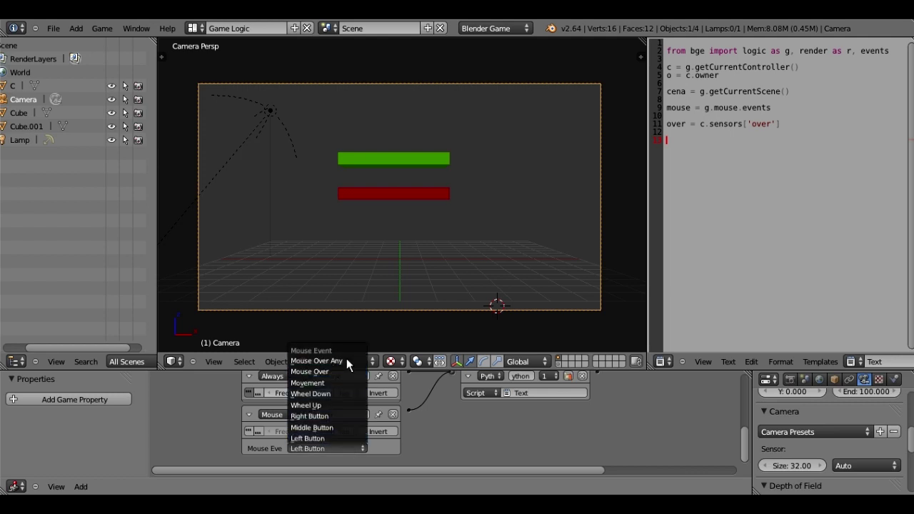
{"action": "left_click", "coordinate": [336, 361]}
{"action": "middle_click_drag", "start_coordinate": [432, 450], "coordinate": [419, 456]}
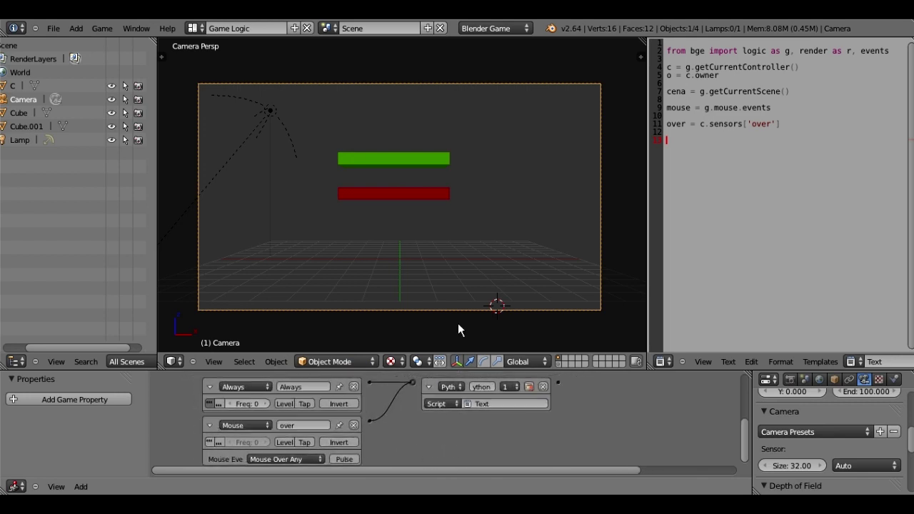
{"action": "key", "text": "ctrl+s"}
{"action": "left_click", "coordinate": [458, 243]}
{"action": "middle_click_drag", "start_coordinate": [396, 386], "coordinate": [379, 406]}
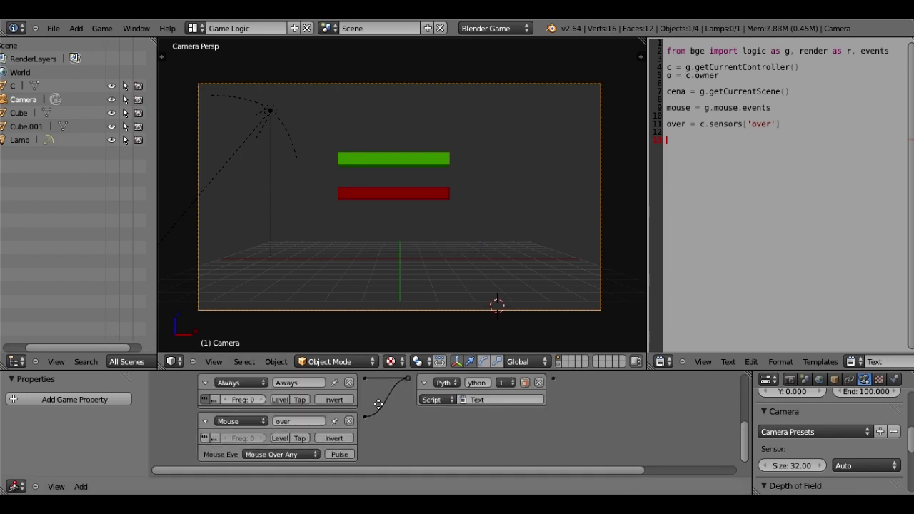
{"action": "scroll", "coordinate": [395, 418], "scroll_direction": "down", "scroll_amount": 1}
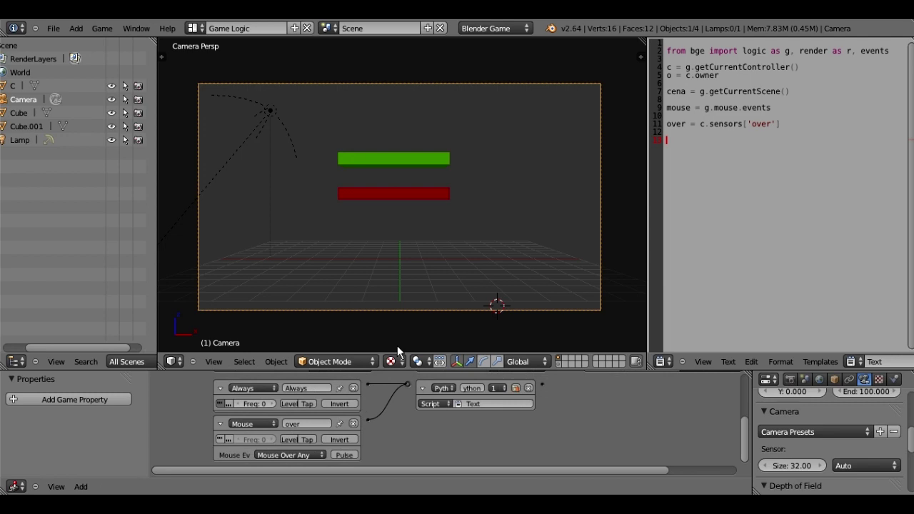
{"action": "key", "text": "Home"}
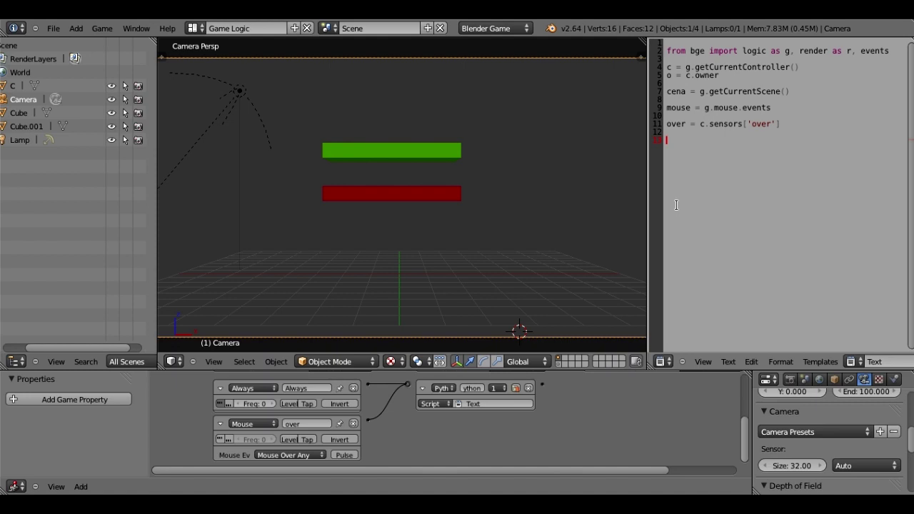
Step: Add the script line 'hit = over.hitObject' and save the file
{"action": "type", "text": "hi"}
{"action": "type", "text": "t = over.hitObject"}
{"action": "key", "text": "Return"}
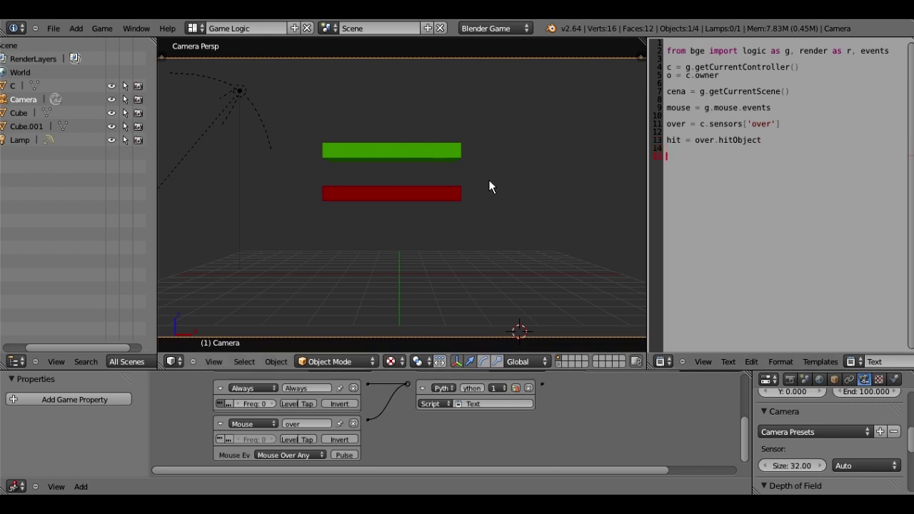
{"action": "key", "text": "ctrl+s"}
{"action": "left_click", "coordinate": [490, 183]}
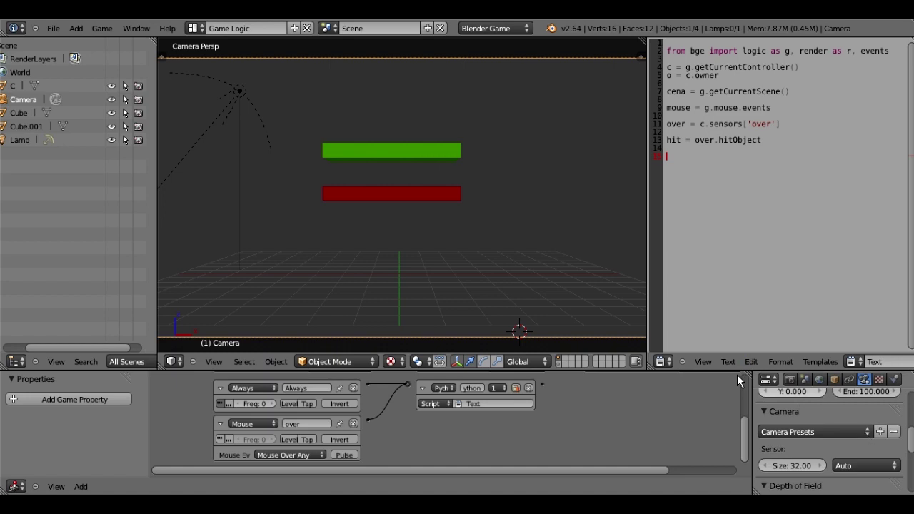
Step: Reselect the camera and add the line print("hit") to the script
{"action": "right_click", "coordinate": [411, 165]}
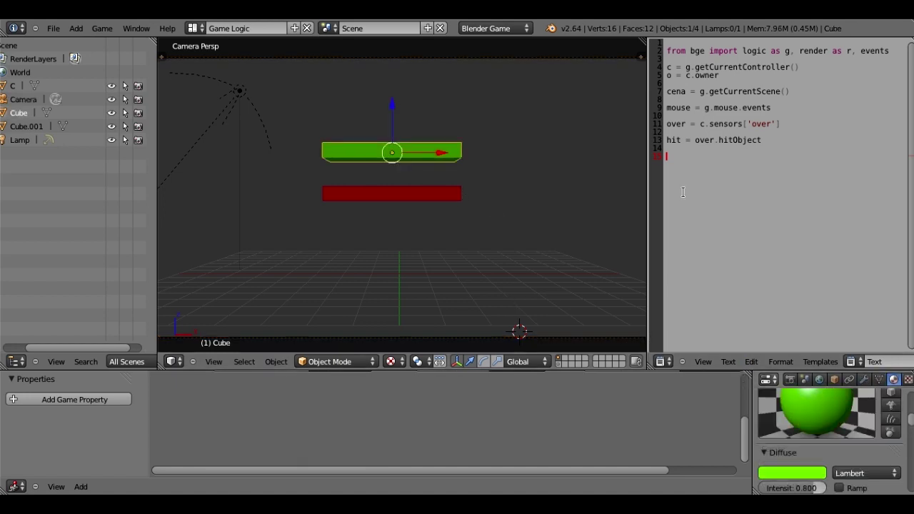
{"action": "scroll", "coordinate": [419, 221], "scroll_direction": "down", "scroll_amount": 3}
{"action": "right_click", "coordinate": [419, 216]}
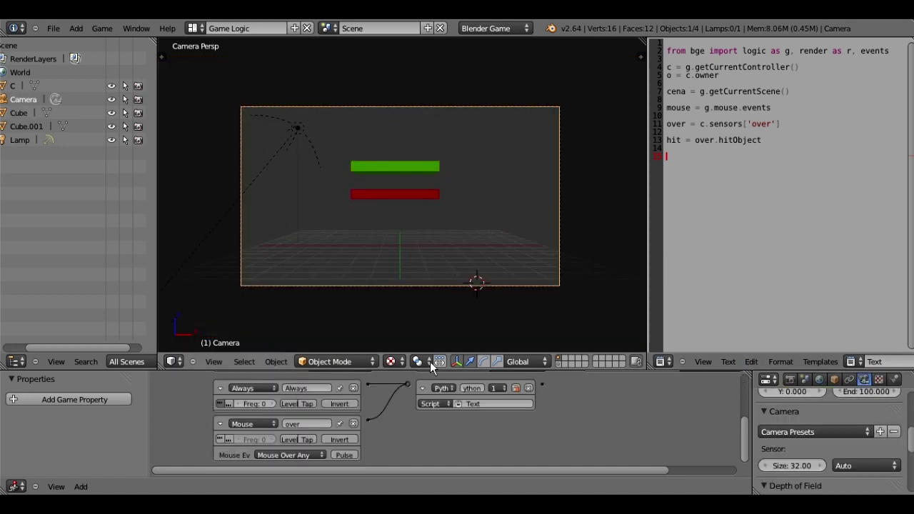
{"action": "key", "text": "Home"}
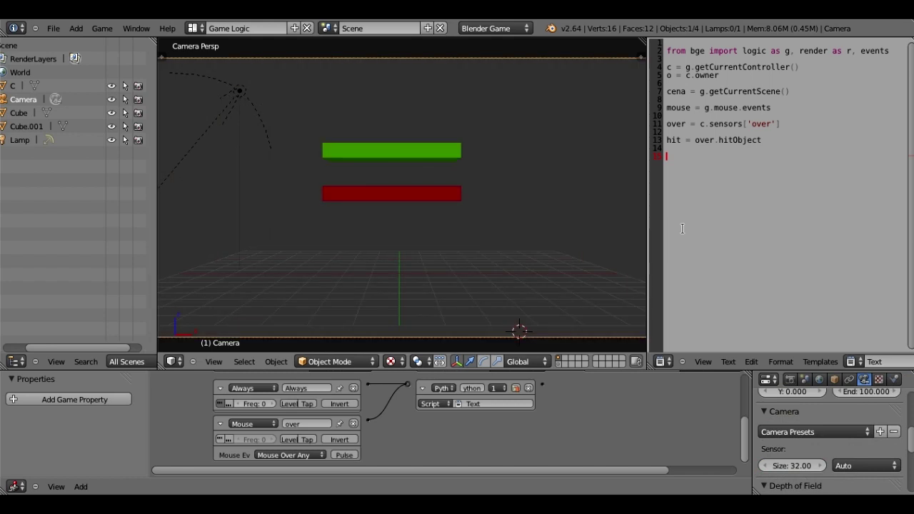
{"action": "type", "text": "print(\"hit\")"}
{"action": "key", "text": "shift+Home"}
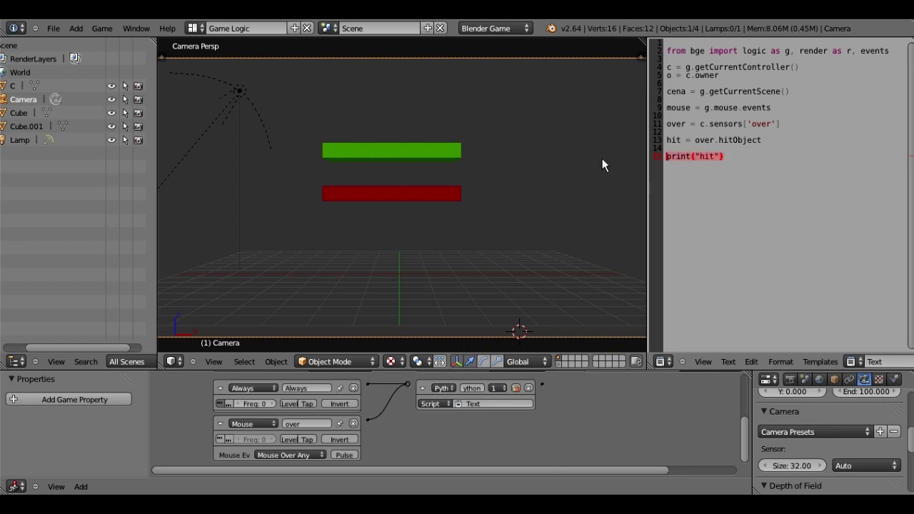
Step: Add a String game property named 'hit' to the camera
{"action": "left_click", "coordinate": [72, 392]}
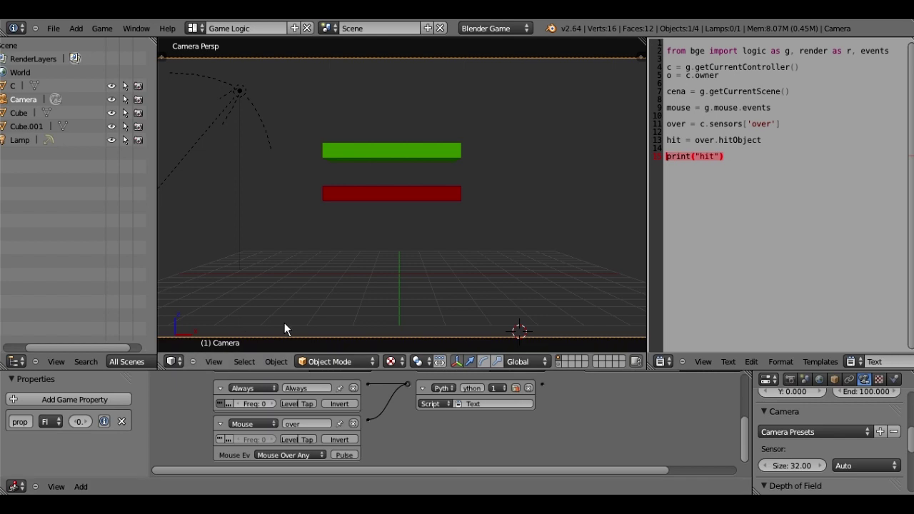
{"action": "scroll", "coordinate": [284, 323], "scroll_direction": "down", "scroll_amount": 3}
{"action": "left_click", "coordinate": [22, 416]}
{"action": "type", "text": "hit"}
{"action": "key", "text": "Return"}
{"action": "left_click", "coordinate": [49, 422]}
{"action": "left_click", "coordinate": [51, 363]}
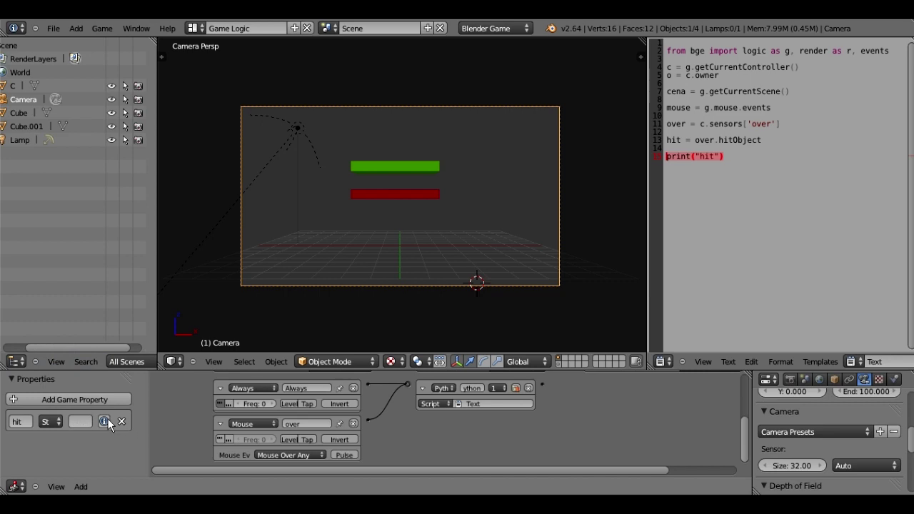
Step: Enable Show Debug Properties and start the game to test it
{"action": "left_click", "coordinate": [109, 27]}
{"action": "left_click", "coordinate": [128, 59]}
{"action": "key", "text": "p"}
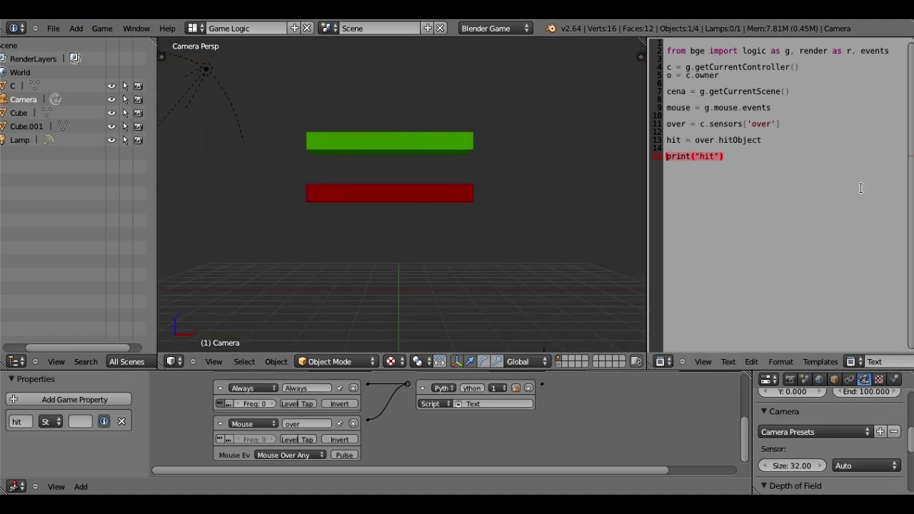
Step: Finish line 15 so it stores str(hit) in the hit property
{"action": "type", "text": "d"}
{"action": "type", "text": "['hit"}
{"action": "type", "text": "'] = h"}
{"action": "key", "text": "BackSpace"}
{"action": "type", "text": "sr"}
{"action": "type", "text": "t"}
{"action": "key", "text": "BackSpace"}
{"action": "key", "text": "BackSpace"}
{"action": "type", "text": "t"}
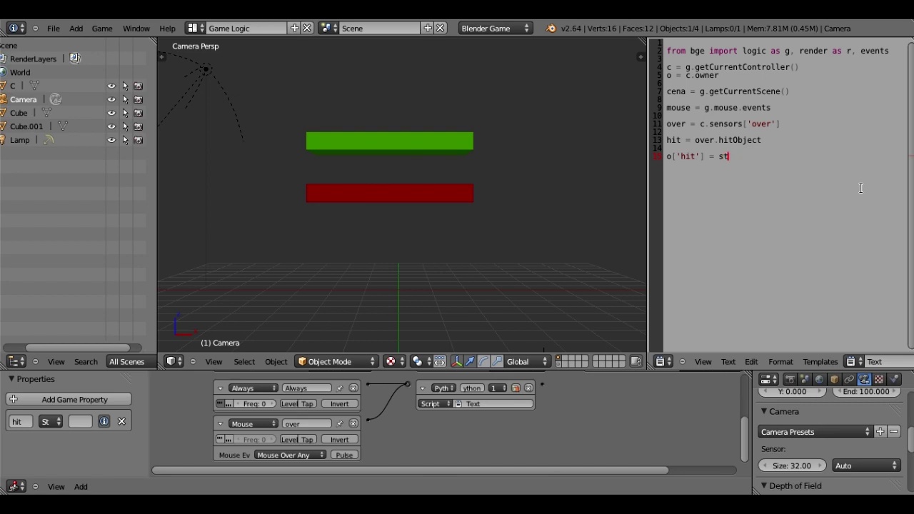
{"action": "type", "text": "r("}
{"action": "type", "text": "h"}
{"action": "type", "text": "i"}
{"action": "type", "text": "t)"}
{"action": "left_click", "coordinate": [673, 156]}
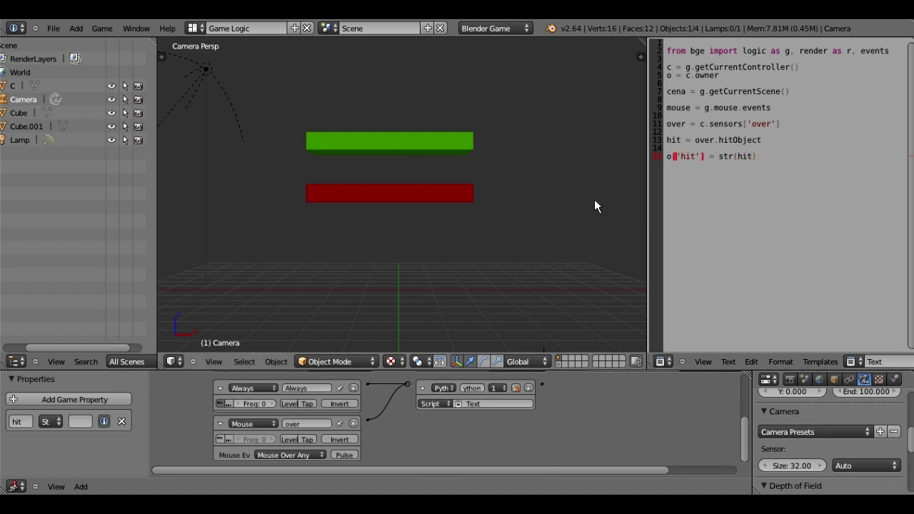
{"action": "left_click_drag", "start_coordinate": [719, 156], "coordinate": [758, 156]}
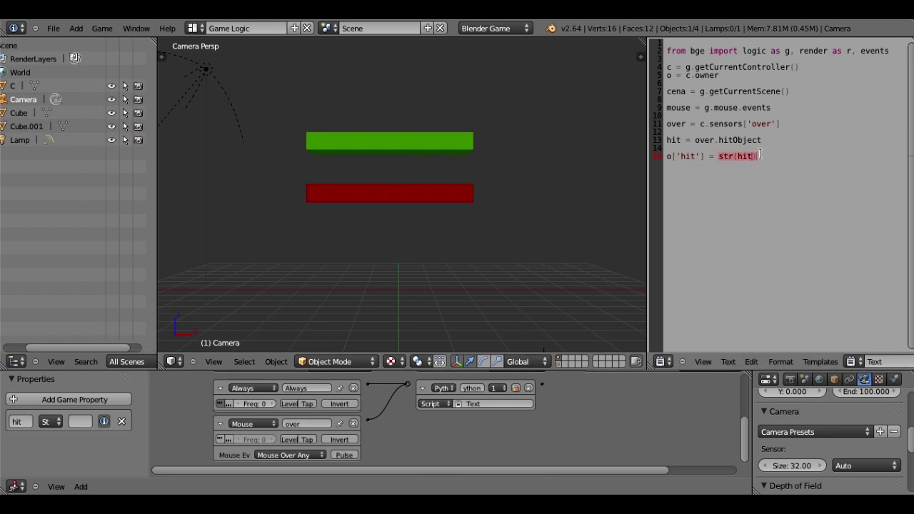
{"action": "double_click", "coordinate": [685, 139]}
{"action": "mouse_move", "coordinate": [685, 138]}
{"action": "left_mouse_down"}
{"action": "mouse_move", "coordinate": [794, 134]}
{"action": "mouse_move", "coordinate": [748, 156]}
{"action": "left_mouse_up"}
Step: Save over the blend file and run the game to test the script
{"action": "key", "text": "Home"}
{"action": "key", "text": "ctrl+s"}
{"action": "left_click", "coordinate": [450, 170]}
{"action": "key", "text": "p"}
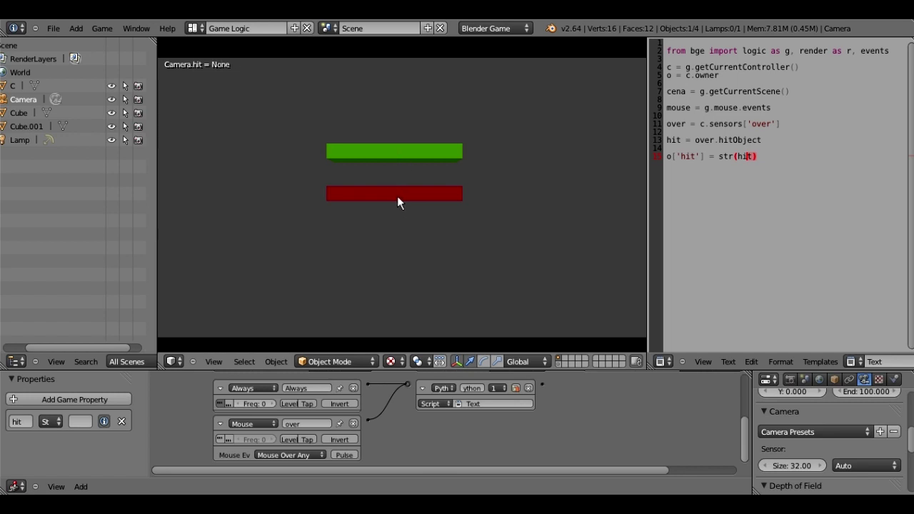
Step: Stop the game, save, add a blank line after line 15, and test-run again
{"action": "key", "text": "Escape"}
{"action": "key", "text": "ctrl+s"}
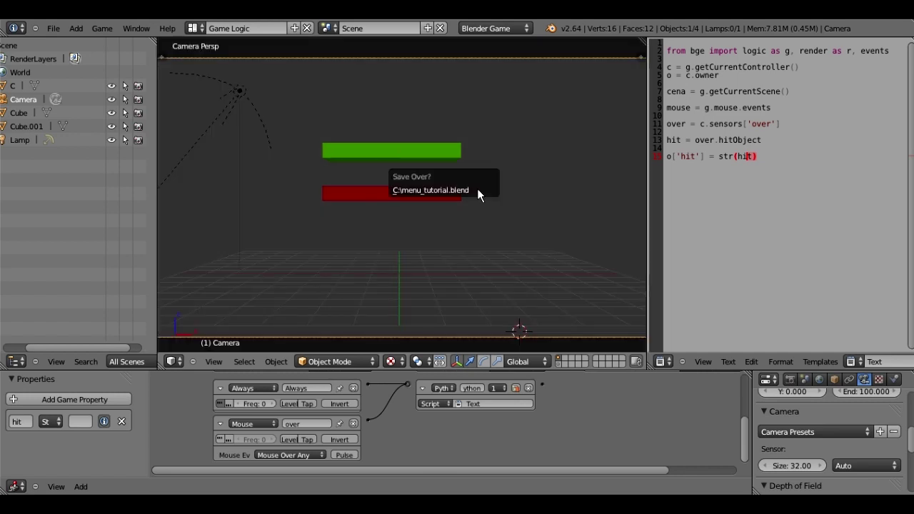
{"action": "left_click", "coordinate": [771, 161]}
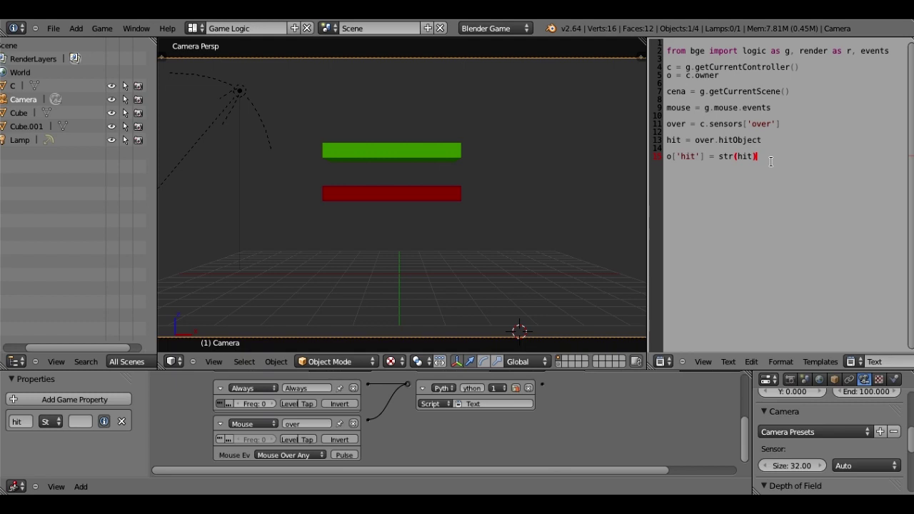
{"action": "key", "text": "Return"}
{"action": "key", "text": "Return"}
{"action": "key", "text": "p"}
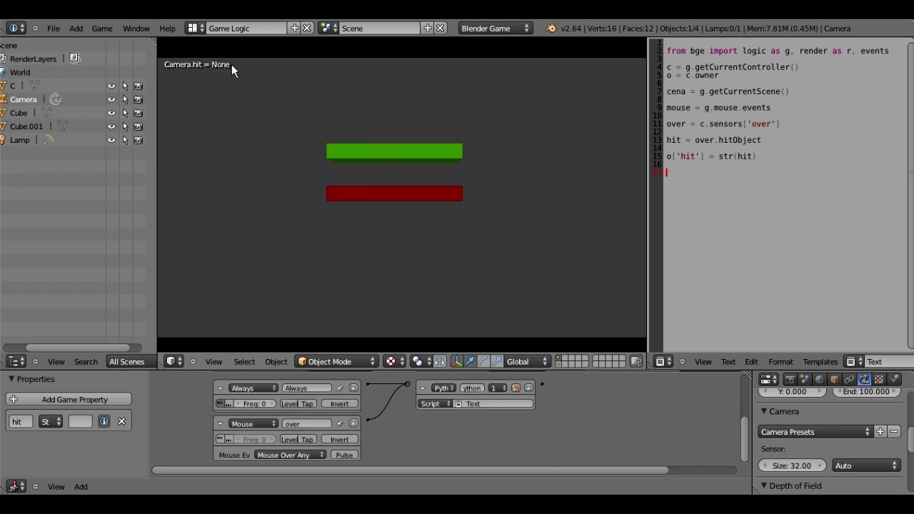
{"action": "key", "text": "Escape"}
Step: Write line 17 as if not hit == None: and start a new line below it
{"action": "type", "text": "i"}
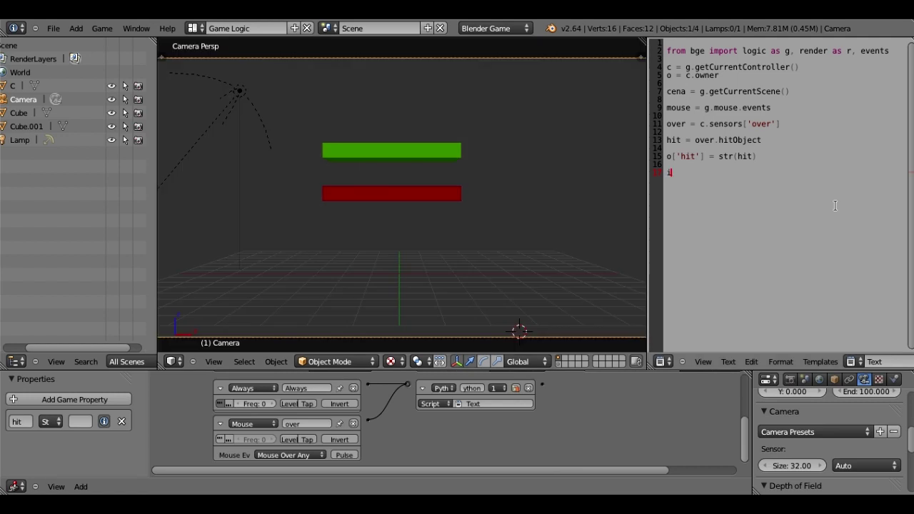
{"action": "type", "text": "f hit"}
{"action": "key", "text": "BackSpace"}
{"action": "key", "text": "BackSpace"}
{"action": "key", "text": "BackSpace"}
{"action": "type", "text": "no"}
{"action": "type", "text": "t hit == None:"}
{"action": "key", "text": "Return"}
{"action": "key", "text": "Return"}
{"action": "left_click_drag", "start_coordinate": [725, 172], "coordinate": [732, 191]}
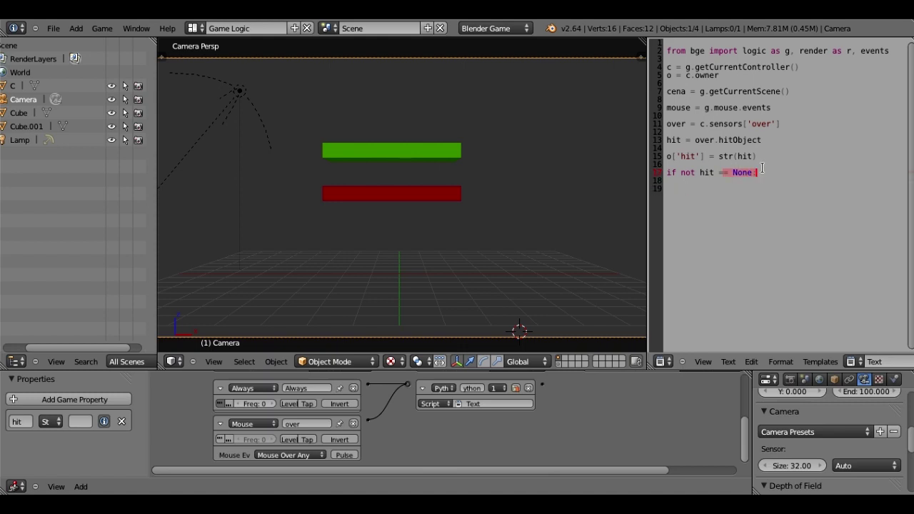
Step: Rename the green bar to New_Game in the side panel's name field
{"action": "left_click", "coordinate": [731, 191]}
{"action": "type", "text": ":"}
{"action": "right_click", "coordinate": [402, 149]}
{"action": "key", "text": "n"}
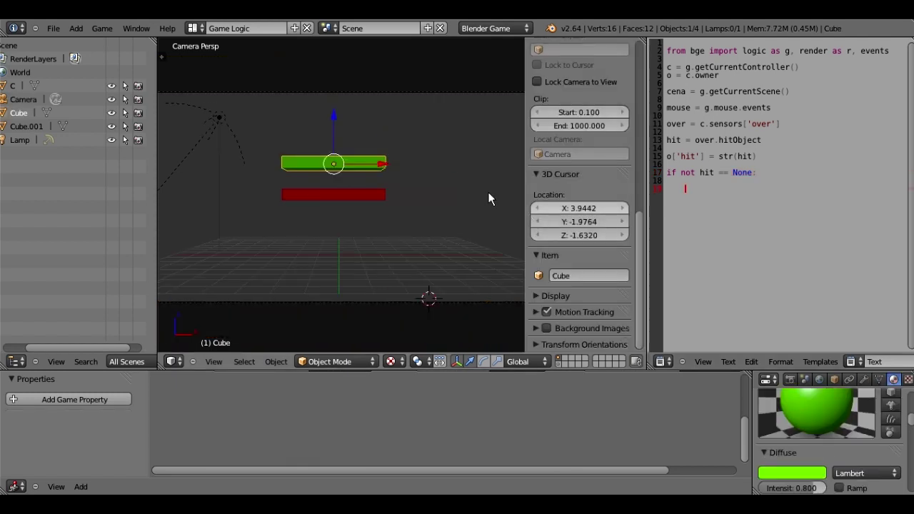
{"action": "left_click", "coordinate": [588, 275]}
{"action": "type", "text": "N"}
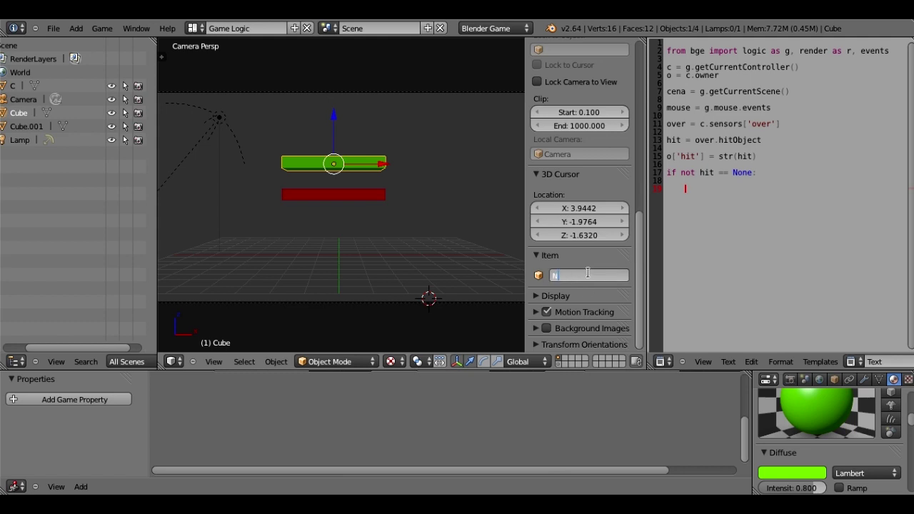
{"action": "type", "text": "ew Ga"}
{"action": "type", "text": "me"}
{"action": "key", "text": "Return"}
Step: Rename the red bar to Sair and start the game to test
{"action": "right_click", "coordinate": [351, 193]}
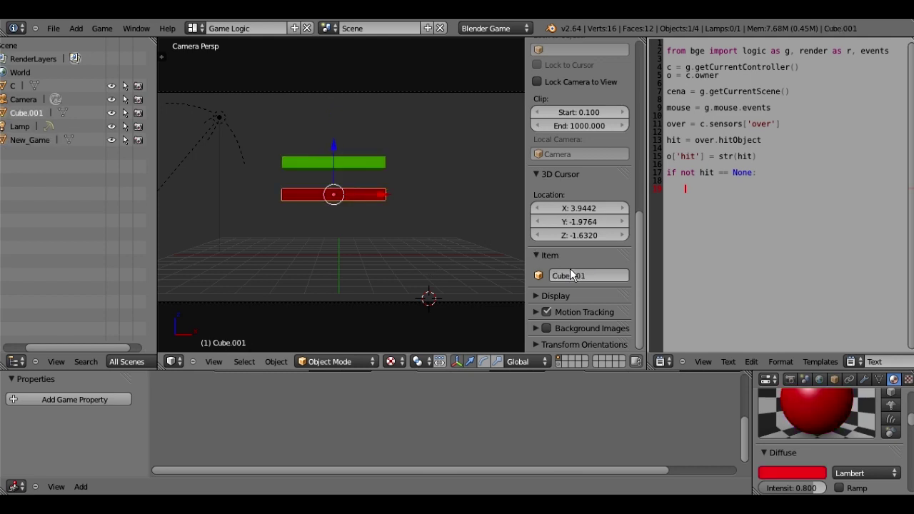
{"action": "left_click", "coordinate": [591, 276]}
{"action": "type", "text": "Sair"}
{"action": "key", "text": "Return"}
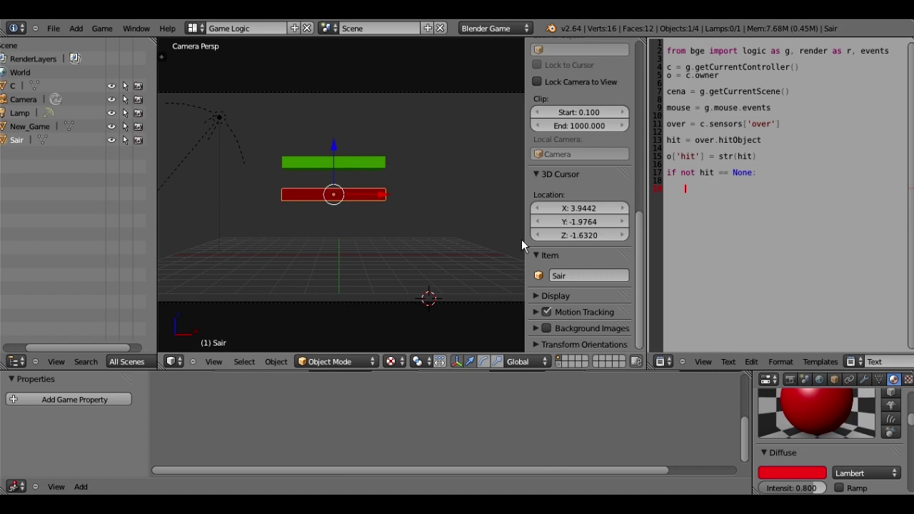
{"action": "key", "text": "p"}
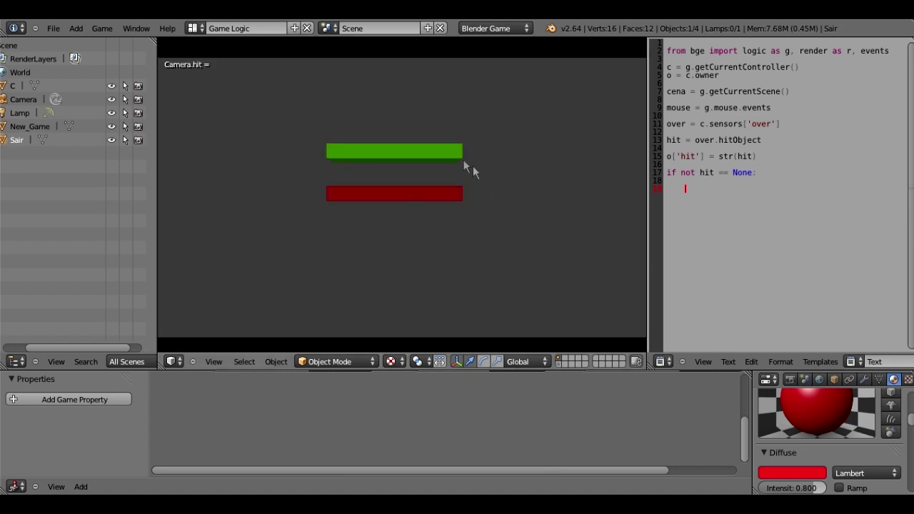
Step: Stop the game and open a new indented line below the line 17 condition
{"action": "key", "text": "Escape"}
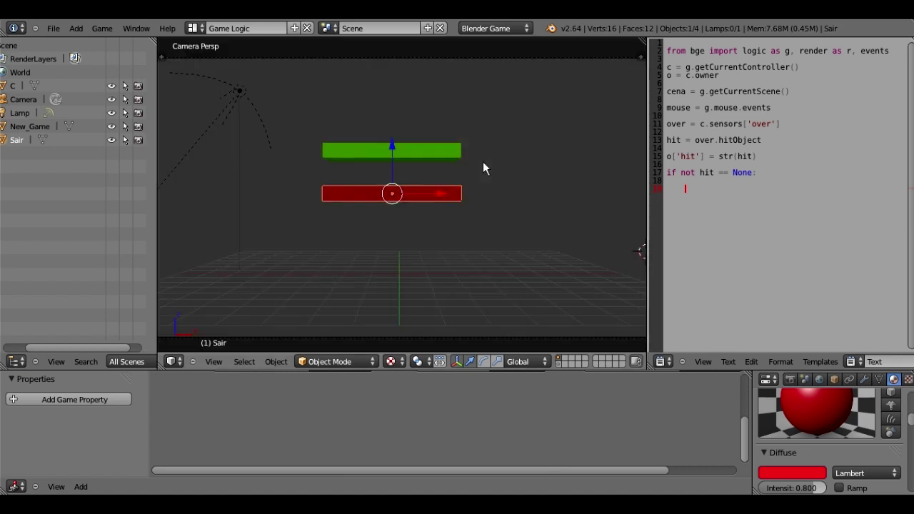
{"action": "left_click", "coordinate": [668, 173]}
{"action": "type", "text": "#p"}
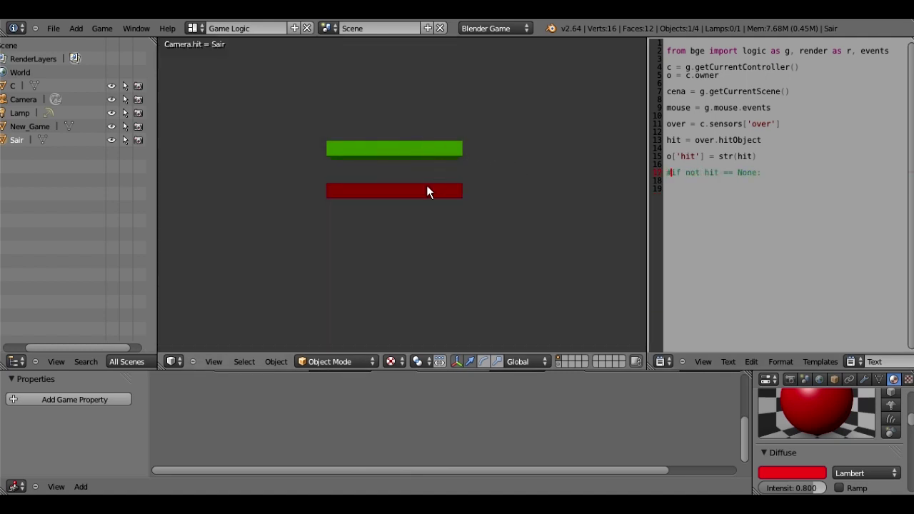
{"action": "key", "text": "Escape"}
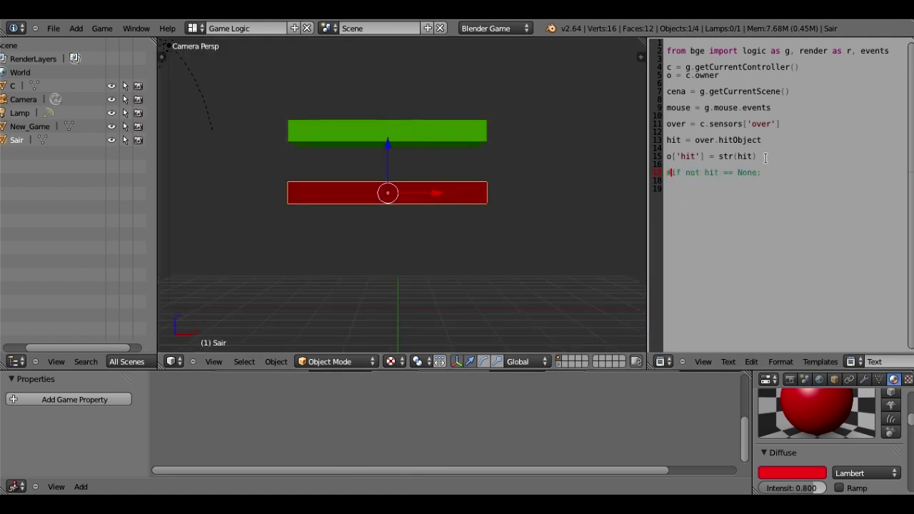
{"action": "key", "text": "BackSpace"}
{"action": "left_click", "coordinate": [764, 169]}
{"action": "key", "text": "Return"}
{"action": "key", "text": "Return"}
Step: Add if str(hit) == "New_Game": followed by hit.endObject(), testing it in the game
{"action": "type", "text": "if"}
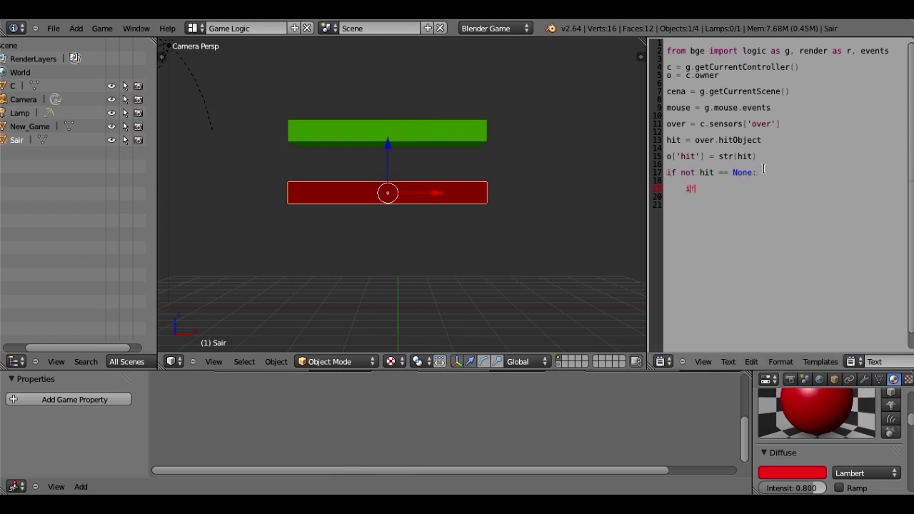
{"action": "type", "text": " st"}
{"action": "key", "text": "BackSpace"}
{"action": "key", "text": "BackSpace"}
{"action": "type", "text": "hit == \"New_Game\""}
{"action": "type", "text": ":"}
{"action": "key", "text": "Return"}
{"action": "type", "text": "hit.endObject()p"}
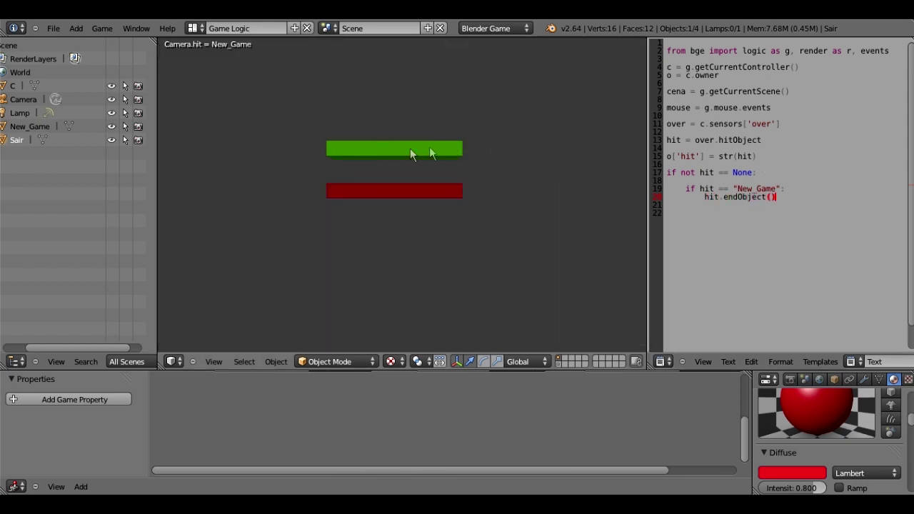
{"action": "key", "text": "Escape"}
{"action": "left_click", "coordinate": [700, 189]}
{"action": "type", "text": "str(("}
{"action": "type", "text": ")p"}
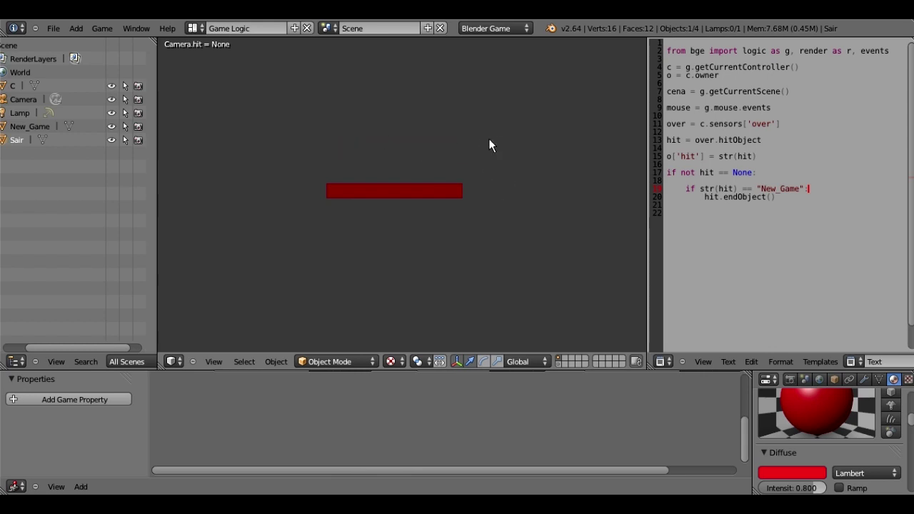
Step: Stop the game, save over menu_tutorial.blend, and review the New_Game lines 19–20
{"action": "key", "text": "Escape"}
{"action": "key", "text": "ctrl+s"}
{"action": "left_click", "coordinate": [498, 160]}
{"action": "left_click_drag", "start_coordinate": [776, 198], "coordinate": [666, 189]}
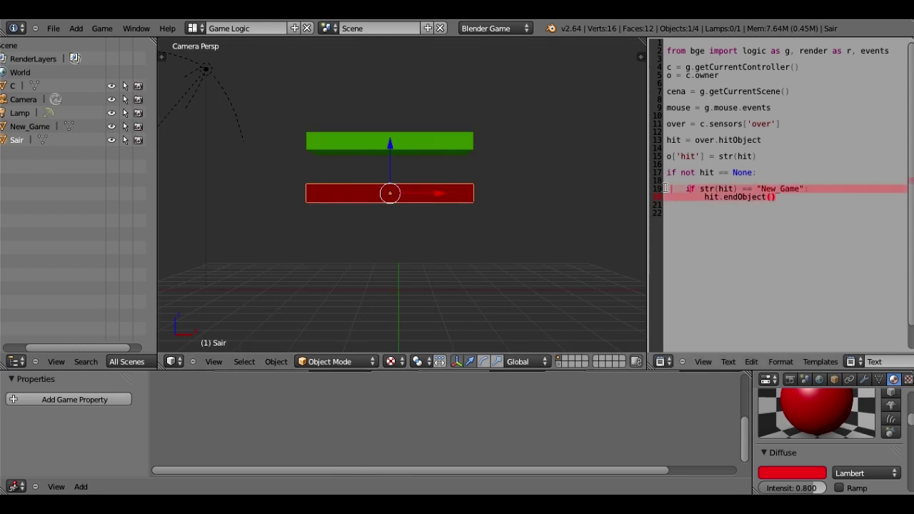
{"action": "left_click", "coordinate": [707, 193]}
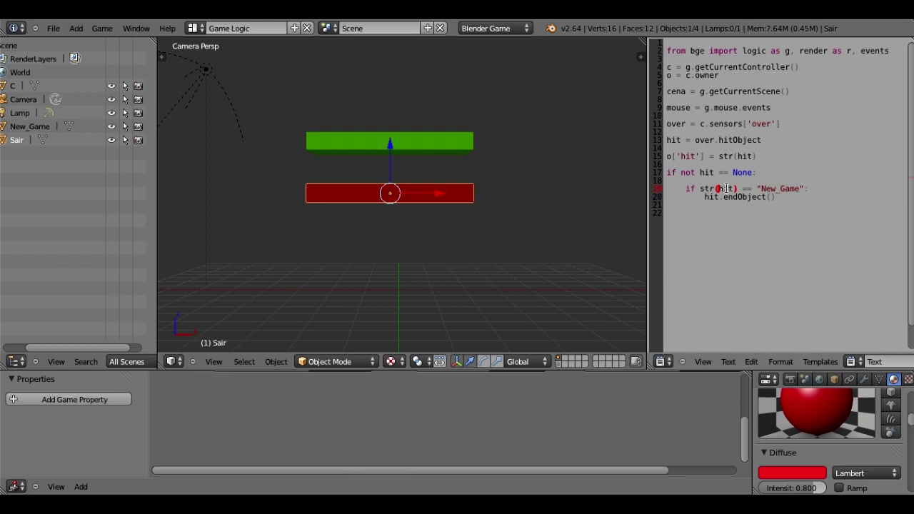
{"action": "left_click_drag", "start_coordinate": [759, 189], "coordinate": [809, 188]}
Step: Select the green New_Game bar, start a vertical move and cancel it, then save
{"action": "right_click", "coordinate": [442, 147]}
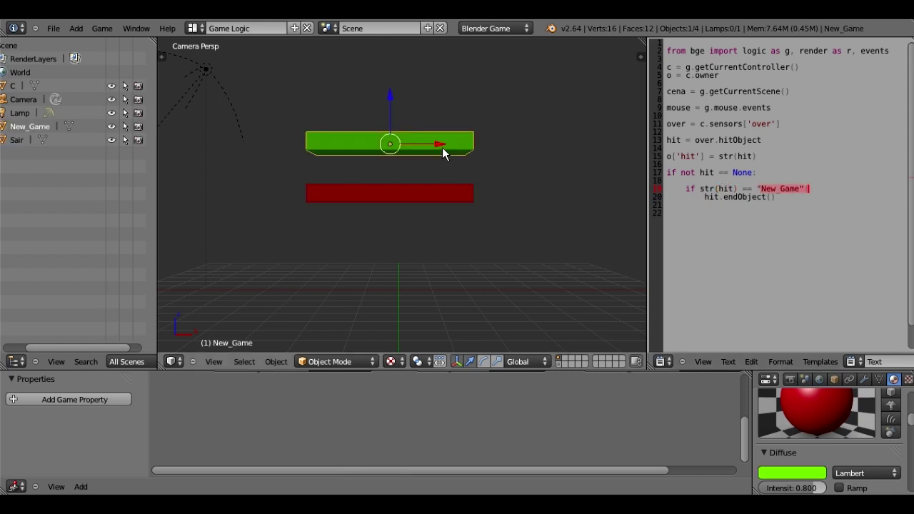
{"action": "key", "text": "g"}
{"action": "key", "text": "z"}
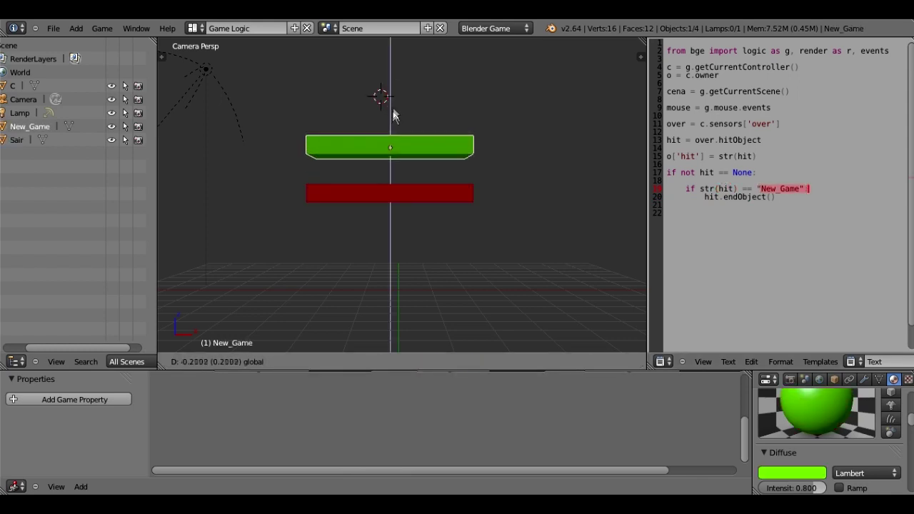
{"action": "right_click", "coordinate": [384, 99]}
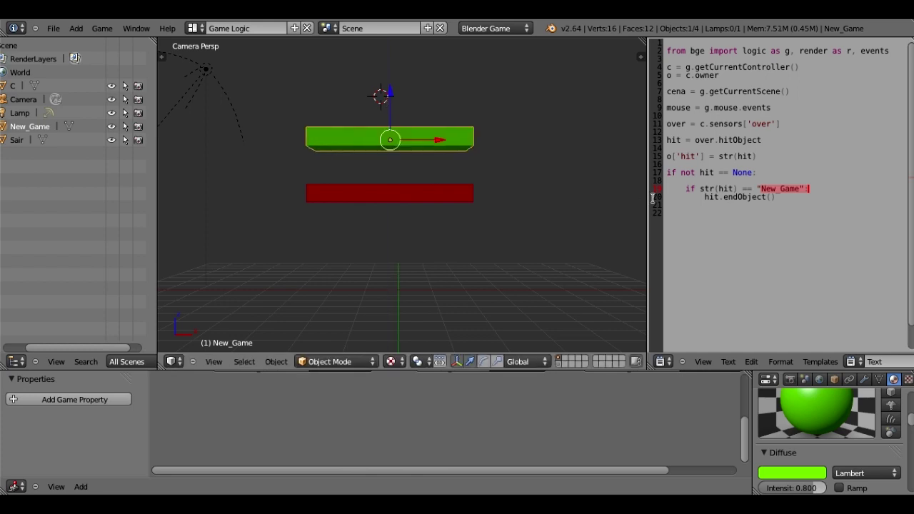
{"action": "left_click", "coordinate": [779, 195]}
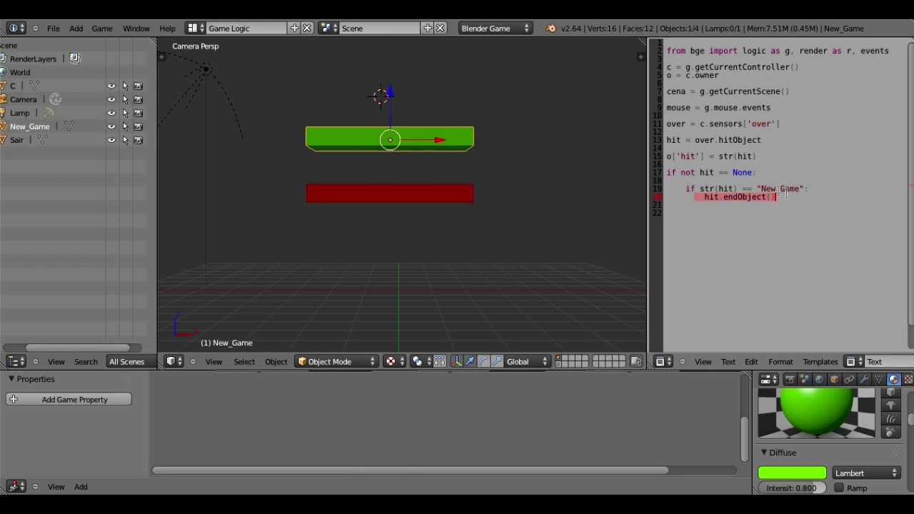
{"action": "key", "text": "ctrl+s"}
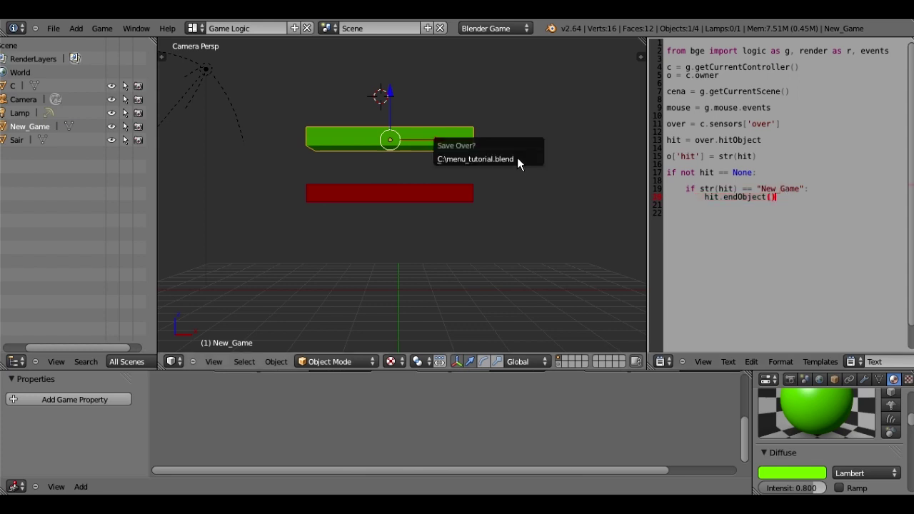
Step: Move the green bar vertically and save over menu_tutorial.blend again
{"action": "key", "text": "g"}
{"action": "key", "text": "z"}
{"action": "left_click", "coordinate": [670, 199]}
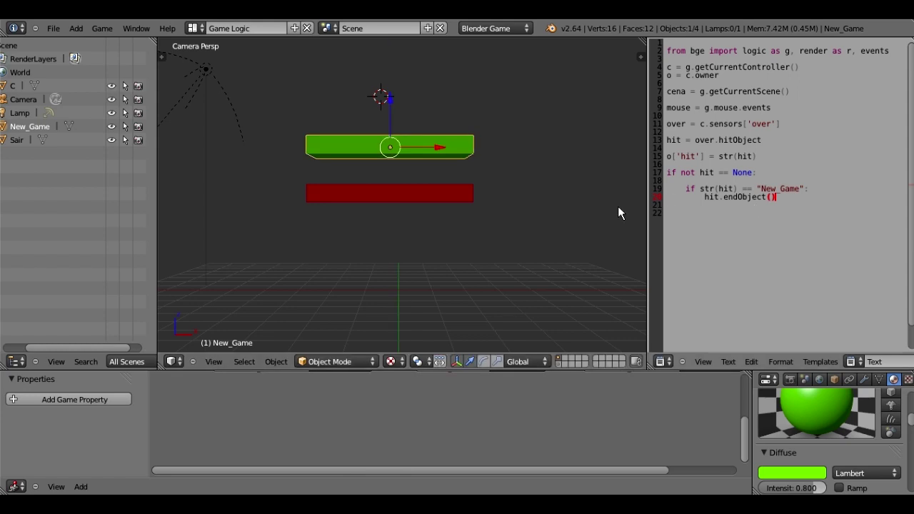
{"action": "key", "text": "ctrl+s"}
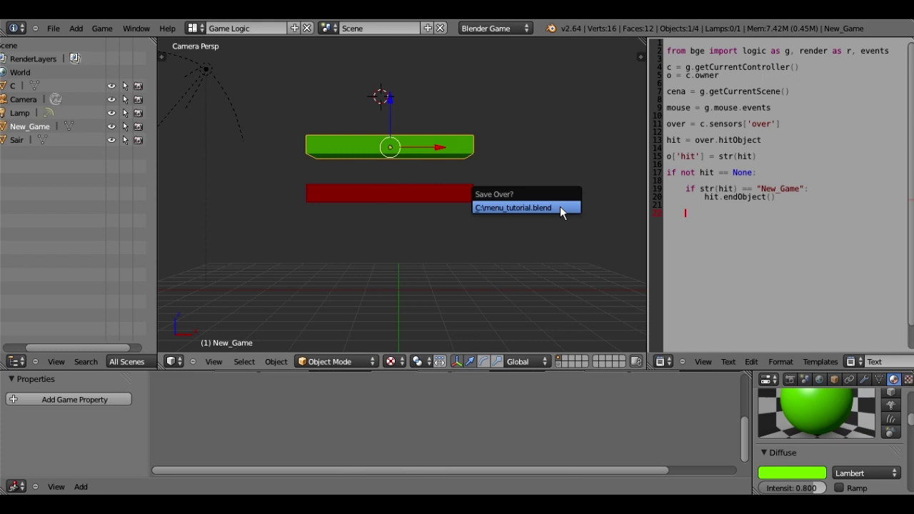
{"action": "key", "text": "ctrl+s"}
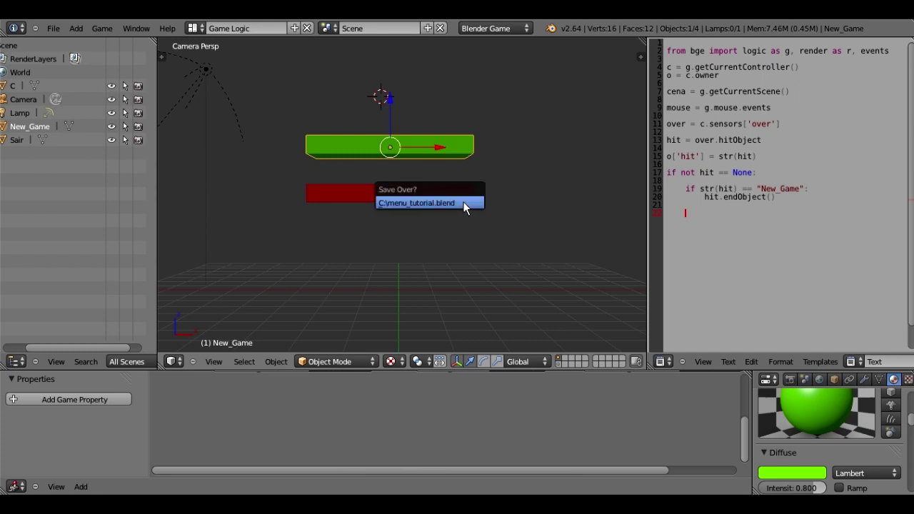
{"action": "left_click", "coordinate": [464, 203]}
{"action": "scroll", "coordinate": [509, 286], "scroll_direction": "down", "scroll_amount": 2}
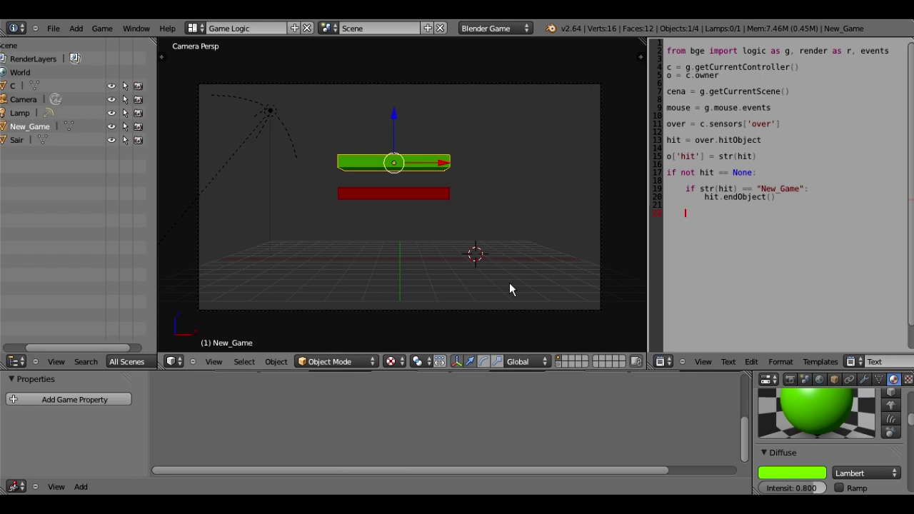
Step: Review the hit.endObject() line and select the red and green bars in the viewport
{"action": "scroll", "coordinate": [509, 282], "scroll_direction": "up", "scroll_amount": 2}
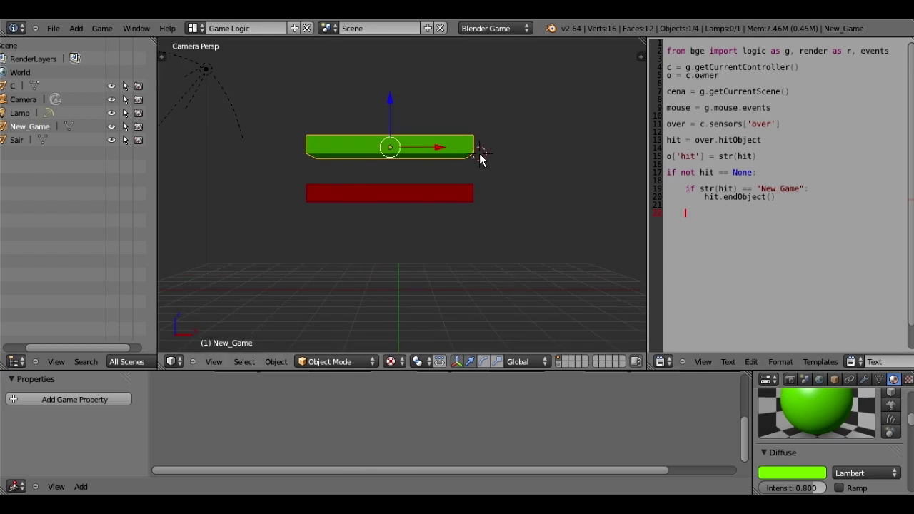
{"action": "scroll", "coordinate": [479, 159], "scroll_direction": "down", "scroll_amount": 2}
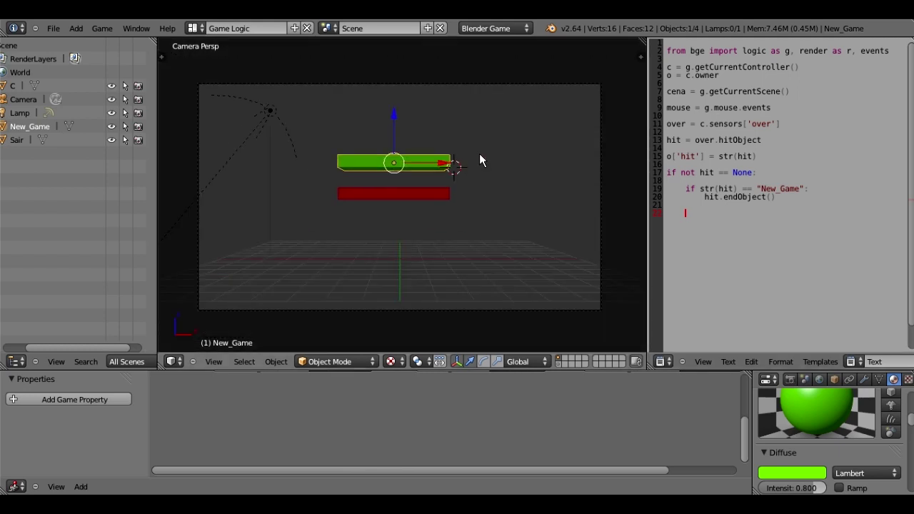
{"action": "scroll", "coordinate": [480, 154], "scroll_direction": "up", "scroll_amount": 2}
{"action": "left_click_drag", "start_coordinate": [777, 197], "coordinate": [640, 191]}
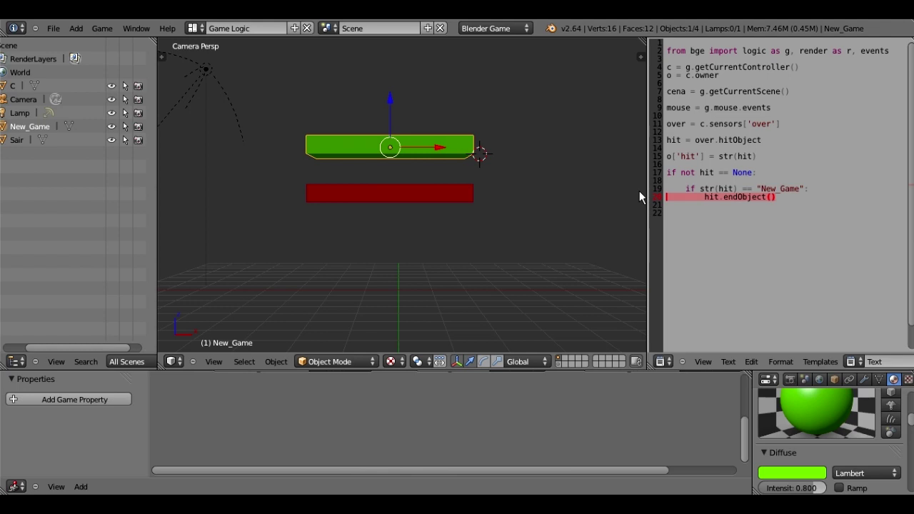
{"action": "scroll", "coordinate": [449, 141], "scroll_direction": "down", "scroll_amount": 2}
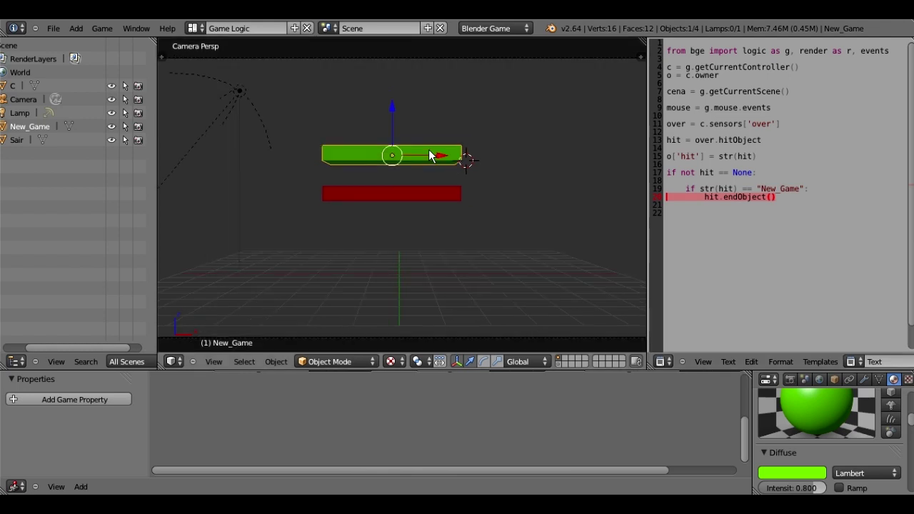
{"action": "right_click", "coordinate": [414, 200]}
{"action": "right_click", "coordinate": [422, 158]}
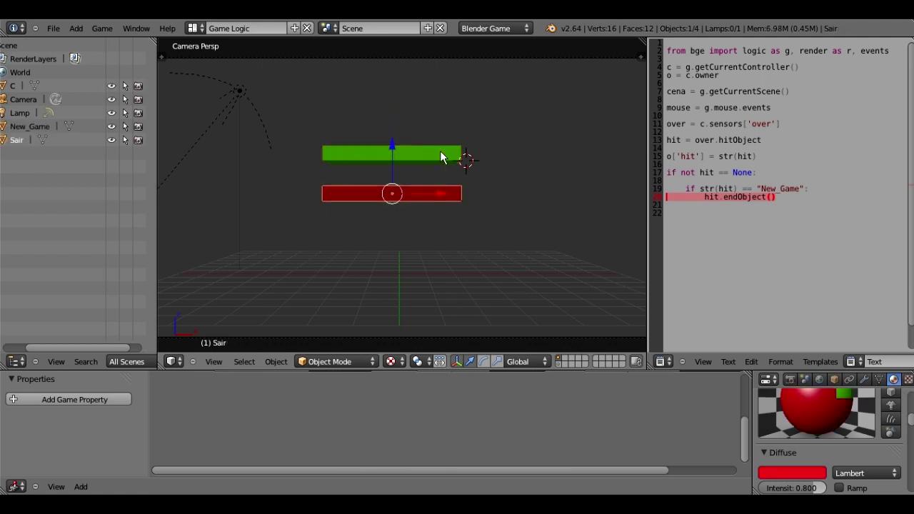
{"action": "right_click", "coordinate": [440, 156]}
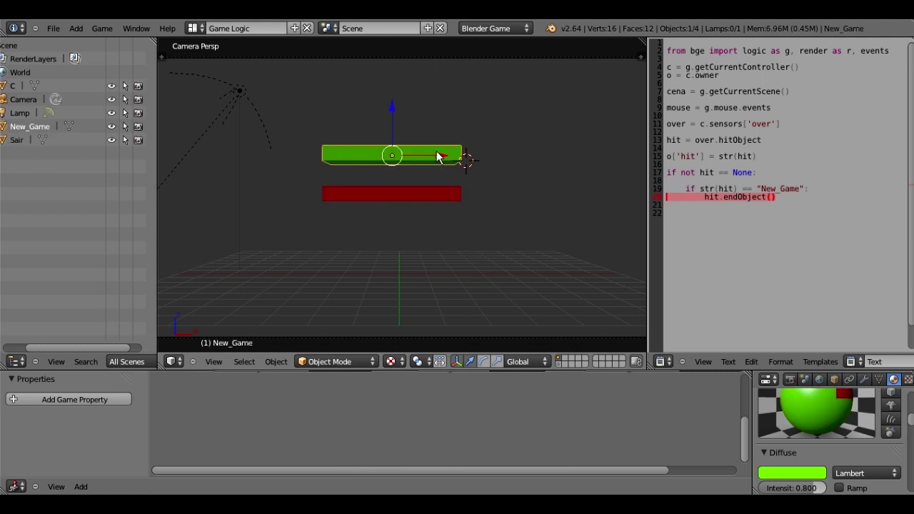
{"action": "scroll", "coordinate": [439, 157], "scroll_direction": "down", "scroll_amount": 1}
Step: Select the camera, collapse its Always and Mouse sensors, and open the Add Actuator list
{"action": "right_click", "coordinate": [510, 289]}
{"action": "scroll", "coordinate": [511, 289], "scroll_direction": "up", "scroll_amount": 1}
{"action": "middle_click_drag", "start_coordinate": [426, 443], "coordinate": [407, 446]}
{"action": "left_click", "coordinate": [212, 393]}
{"action": "left_click", "coordinate": [201, 404]}
{"action": "middle_click_drag", "start_coordinate": [561, 421], "coordinate": [442, 460]}
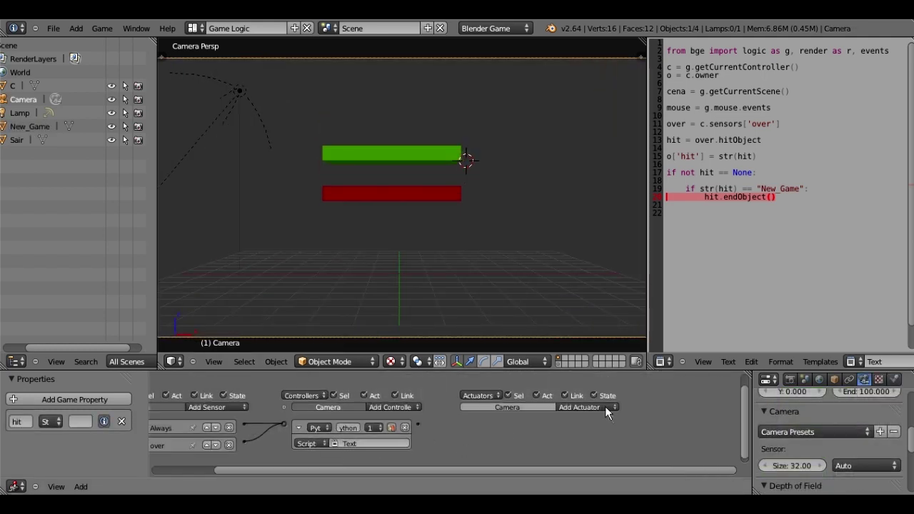
{"action": "left_click", "coordinate": [606, 407]}
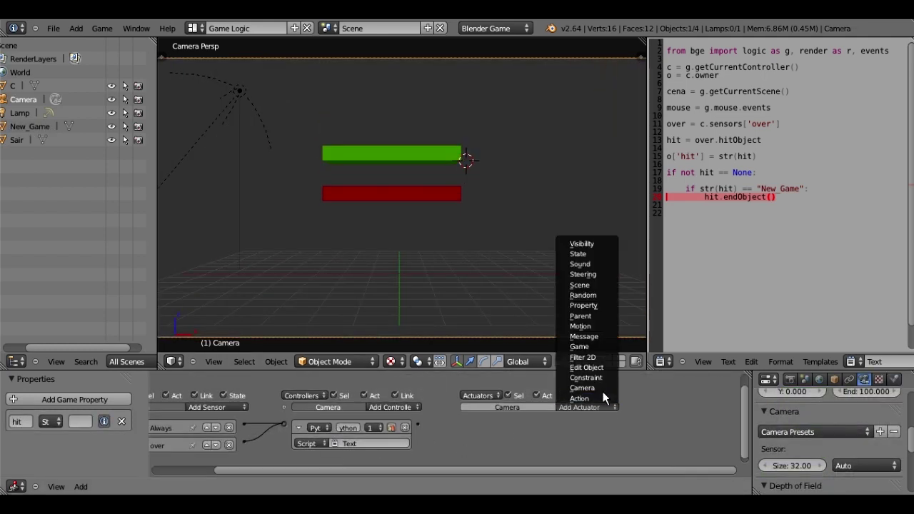
Step: Add a Scene actuator wired to the Python controller, name it cena2, and set Set Scene mode
{"action": "left_click", "coordinate": [600, 285]}
{"action": "scroll", "coordinate": [508, 405], "scroll_direction": "down", "scroll_amount": 1}
{"action": "left_click_drag", "start_coordinate": [464, 398], "coordinate": [504, 398]}
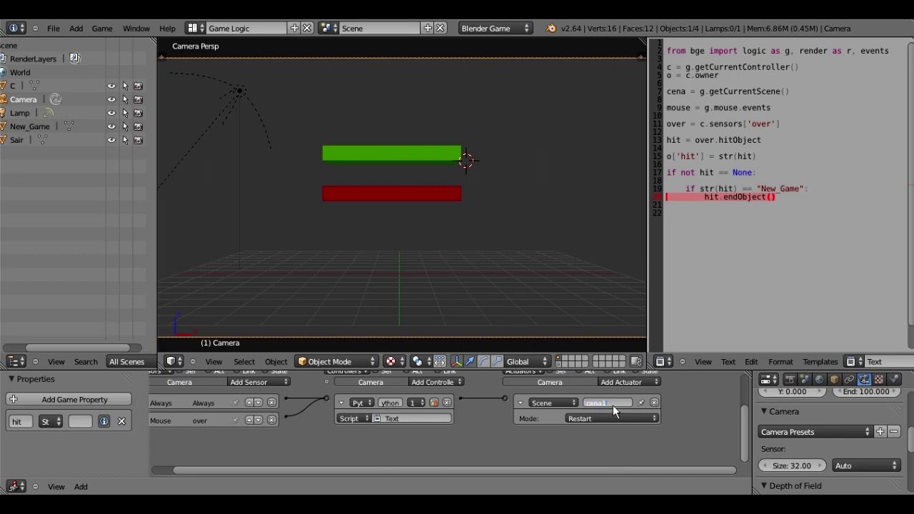
{"action": "left_click", "coordinate": [612, 405]}
{"action": "double_click", "coordinate": [611, 405]}
{"action": "left_click", "coordinate": [618, 418]}
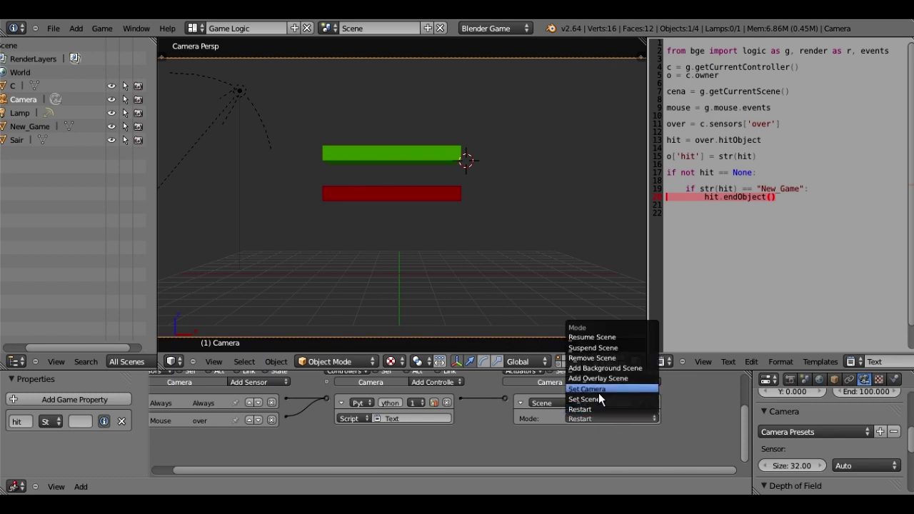
{"action": "left_click", "coordinate": [597, 400]}
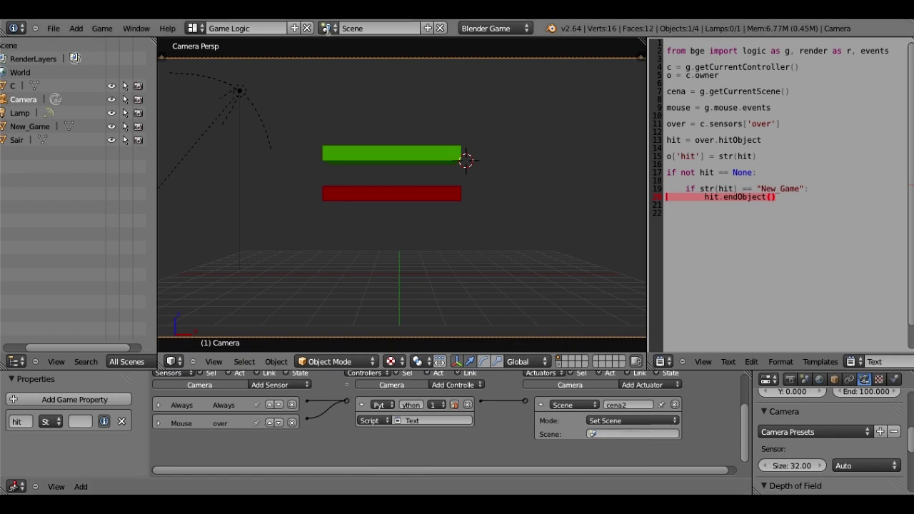
Step: Create a new empty scene and add a camera, viewing through it
{"action": "left_click", "coordinate": [429, 28]}
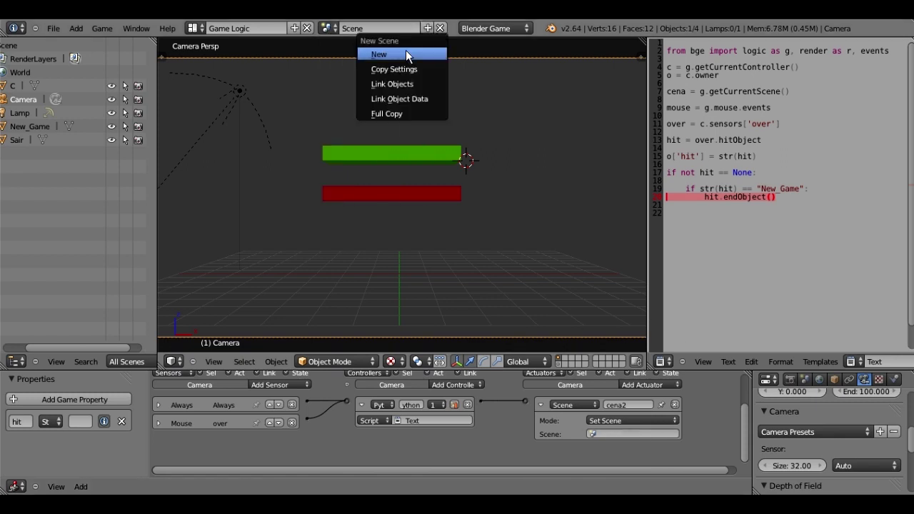
{"action": "left_click", "coordinate": [406, 55]}
{"action": "key", "text": "shift+a"}
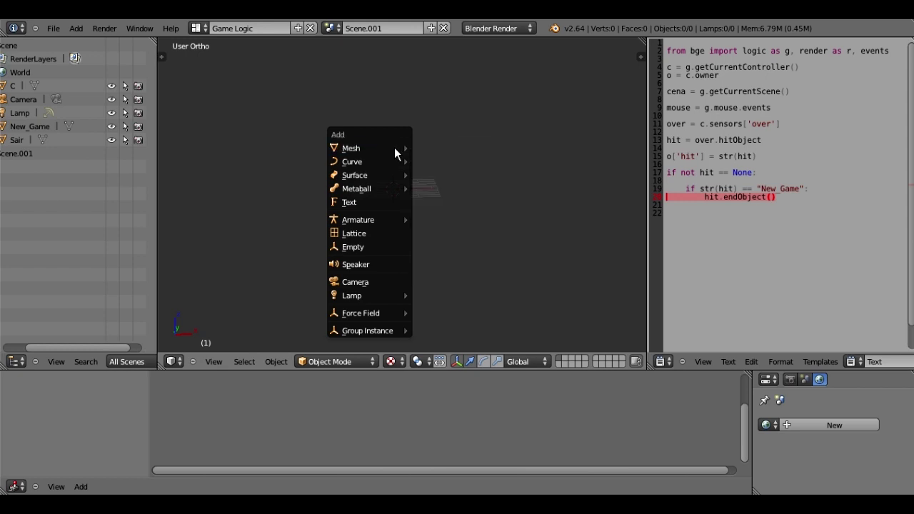
{"action": "left_click", "coordinate": [359, 283]}
{"action": "key", "text": "KP_0"}
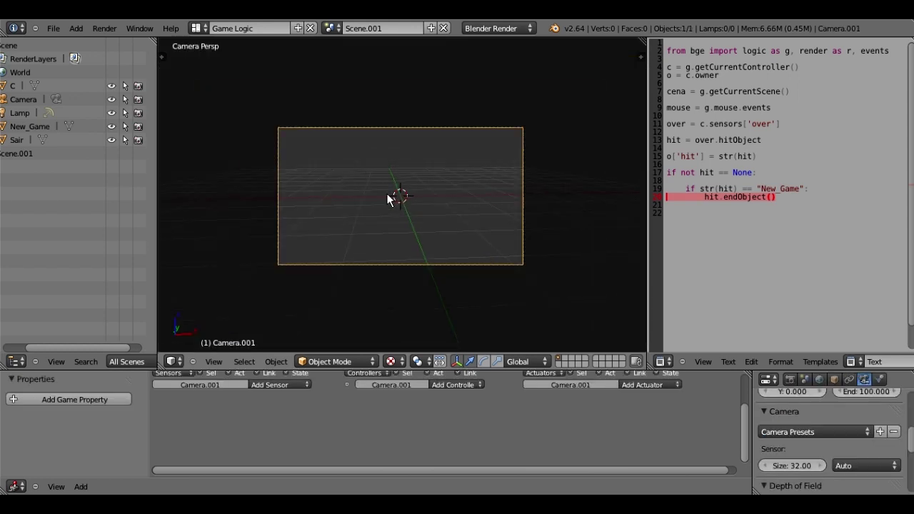
Step: Add a cube to the new scene, raise it, and scale it down
{"action": "key", "text": "shift+a"}
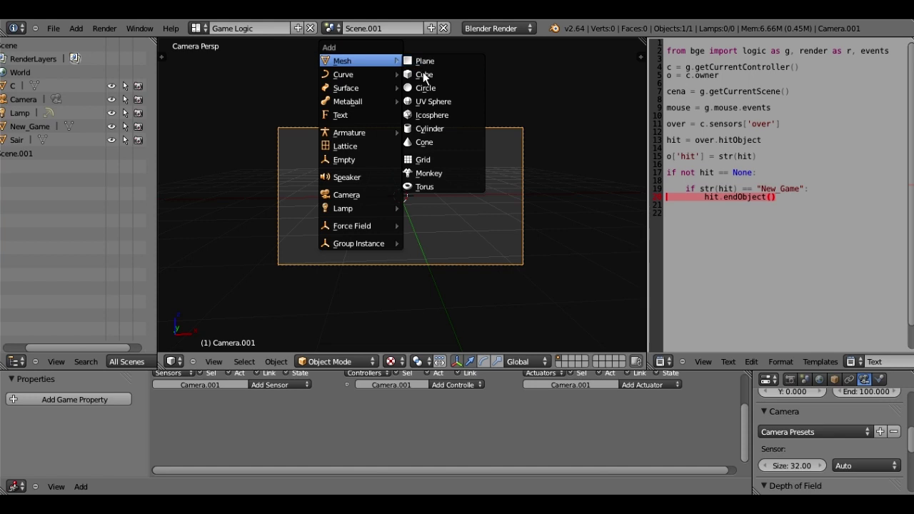
{"action": "left_click", "coordinate": [422, 76]}
{"action": "key", "text": "g"}
{"action": "left_click", "coordinate": [451, 175]}
{"action": "key", "text": "shift+g"}
{"action": "key", "text": "s"}
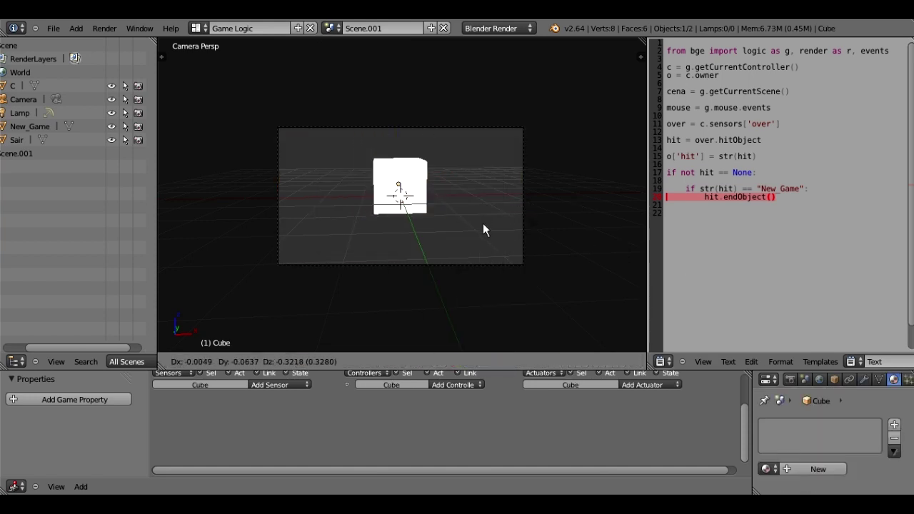
{"action": "left_click", "coordinate": [483, 223]}
Step: Rename the new scene cena2 and switch back to the original Scene
{"action": "double_click", "coordinate": [365, 28]}
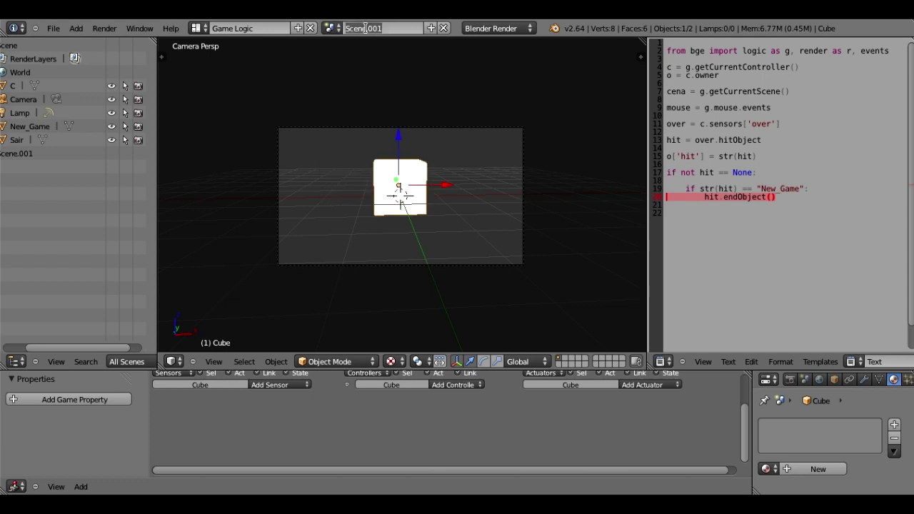
{"action": "type", "text": "cena2"}
{"action": "key", "text": "Return"}
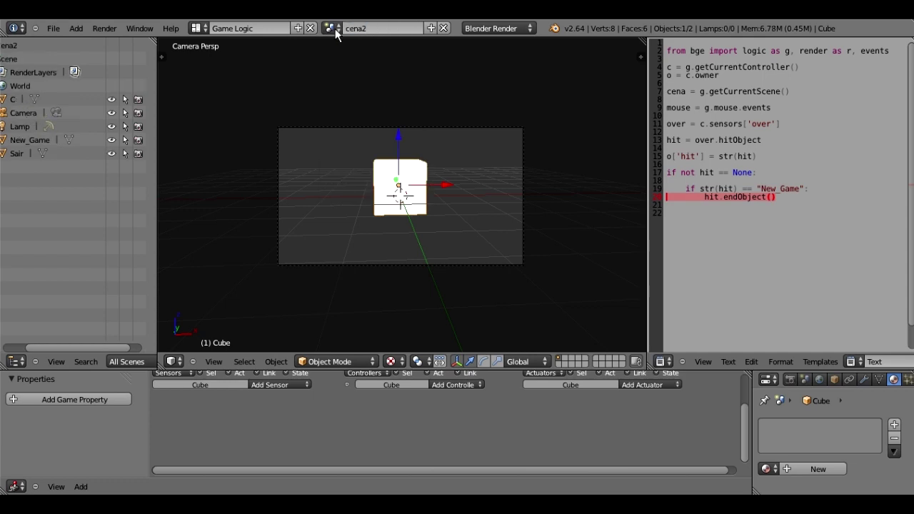
{"action": "left_click", "coordinate": [330, 27]}
{"action": "left_click", "coordinate": [338, 60]}
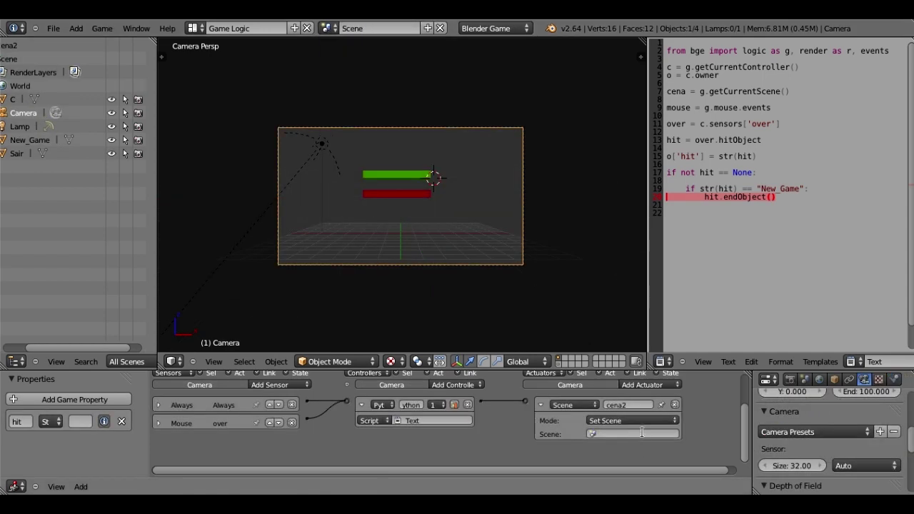
Step: Choose cena2 as the Scene actuator's target scene
{"action": "left_click", "coordinate": [641, 432]}
{"action": "left_click", "coordinate": [635, 336]}
{"action": "key", "text": "Home"}
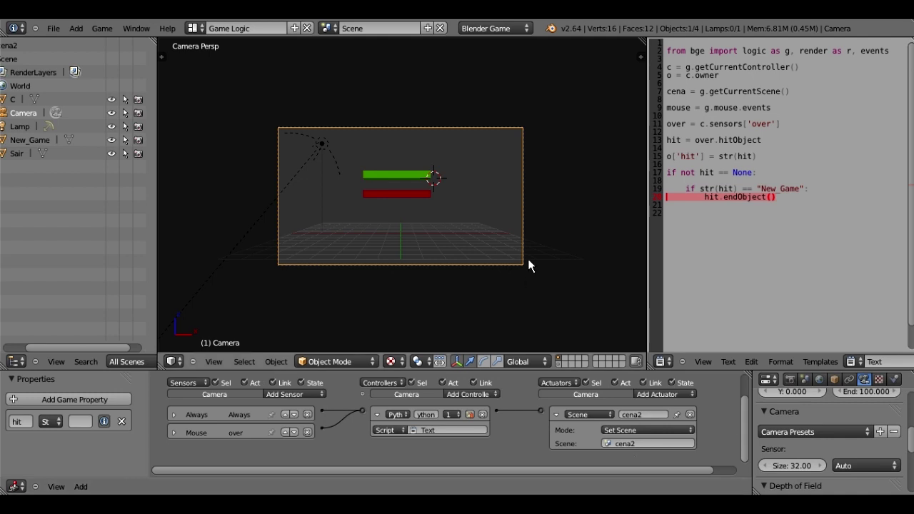
{"action": "scroll", "coordinate": [528, 266], "scroll_direction": "up", "scroll_amount": 3}
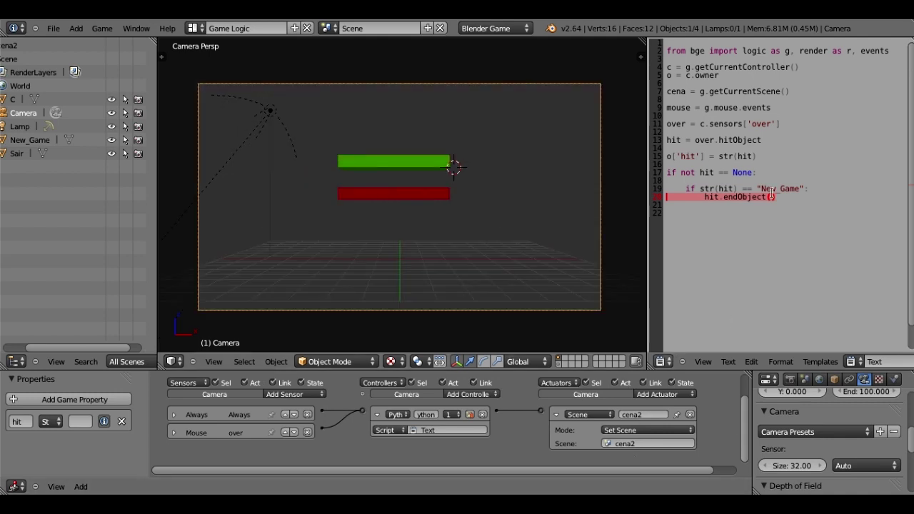
{"action": "left_click_drag", "start_coordinate": [716, 188], "coordinate": [788, 189]}
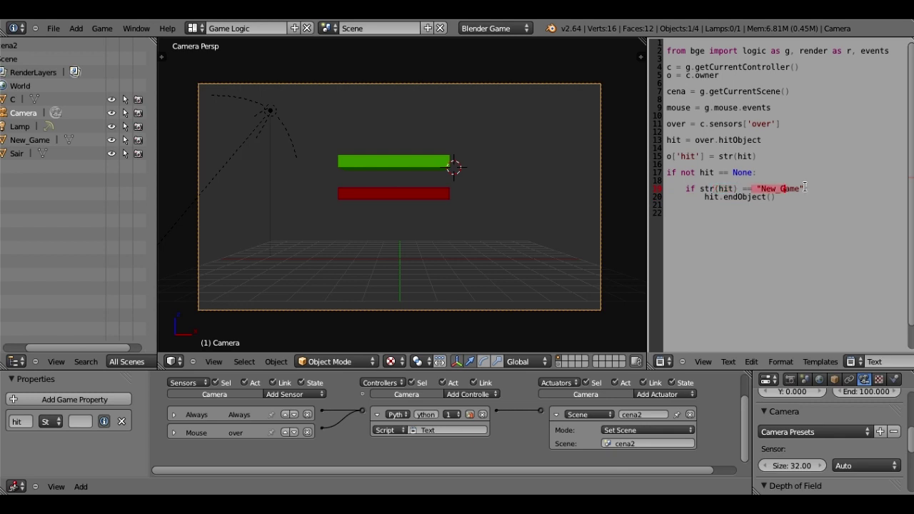
Step: Insert a blank line below the mouse = g.mouse.events line
{"action": "key", "text": "End"}
{"action": "type", "text": "an"}
{"action": "key", "text": "BackSpace"}
Step: Write line 11 as left = mouse[events.LEFTMOUSE] and look over the new line
{"action": "key", "text": "BackSpace"}
{"action": "left_click", "coordinate": [803, 123]}
{"action": "key", "text": "Home"}
{"action": "key", "text": "Return"}
{"action": "key", "text": "Return"}
{"action": "key", "text": "Up"}
{"action": "key", "text": "Up"}
{"action": "type", "text": "left = mouse[eve"}
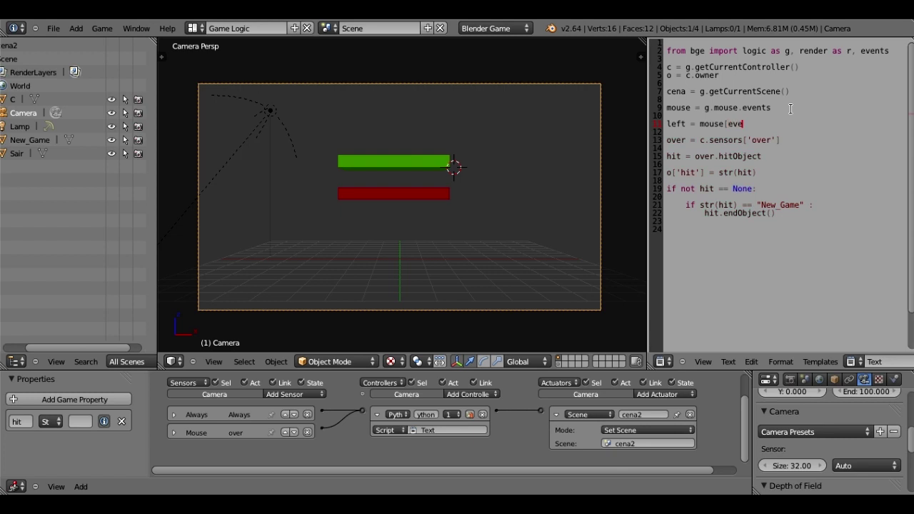
{"action": "type", "text": "nts.LEFTMOUS"}
{"action": "type", "text": "E]"}
{"action": "left_click_drag", "start_coordinate": [691, 125], "coordinate": [667, 125]}
{"action": "double_click", "coordinate": [685, 125]}
{"action": "left_click_drag", "start_coordinate": [667, 107], "coordinate": [667, 116]}
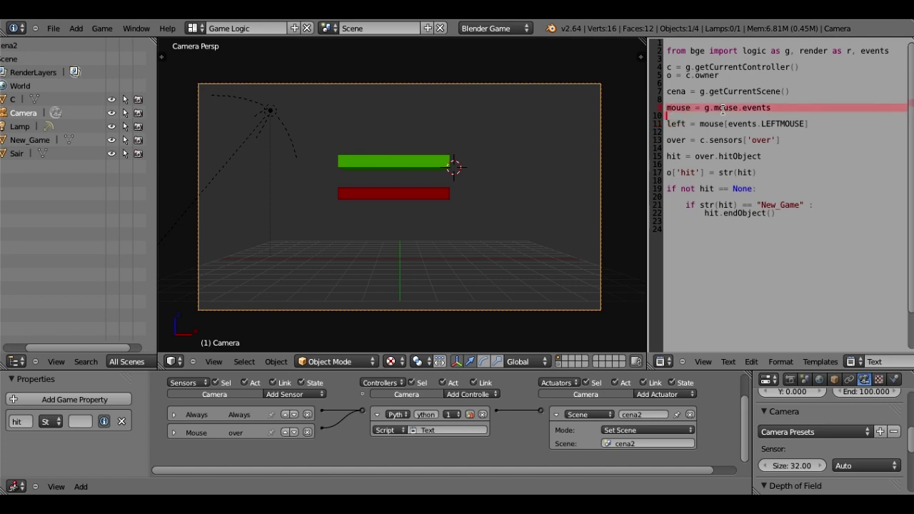
{"action": "mouse_move", "coordinate": [724, 124]}
{"action": "left_mouse_down"}
{"action": "mouse_move", "coordinate": [796, 125]}
{"action": "mouse_move", "coordinate": [725, 125]}
{"action": "left_mouse_up"}
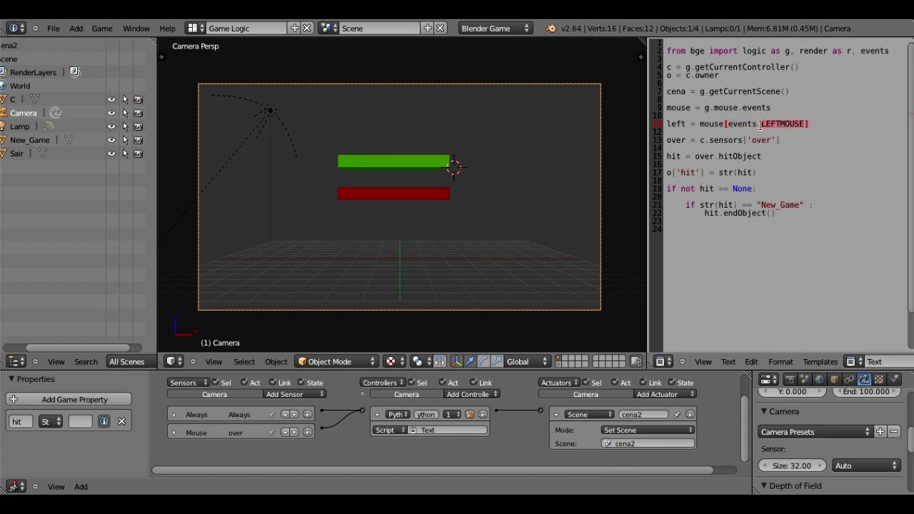
{"action": "mouse_move", "coordinate": [688, 125]}
{"action": "left_mouse_down"}
{"action": "mouse_move", "coordinate": [667, 124]}
{"action": "mouse_move", "coordinate": [808, 124]}
{"action": "mouse_move", "coordinate": [709, 122]}
{"action": "left_mouse_up"}
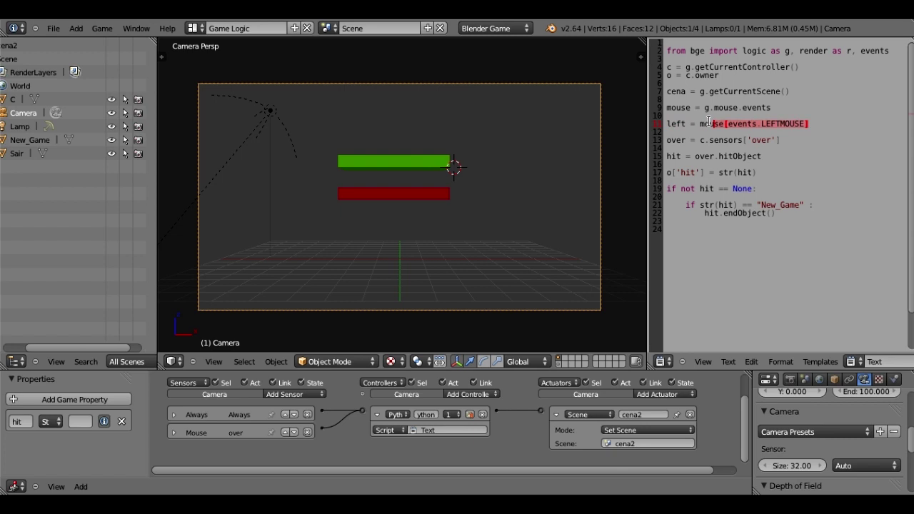
Step: Add 'and left' to the New_Game condition and replace hit.endObject() with c.activate(cena2)
{"action": "left_click", "coordinate": [808, 205]}
{"action": "type", "text": "an"}
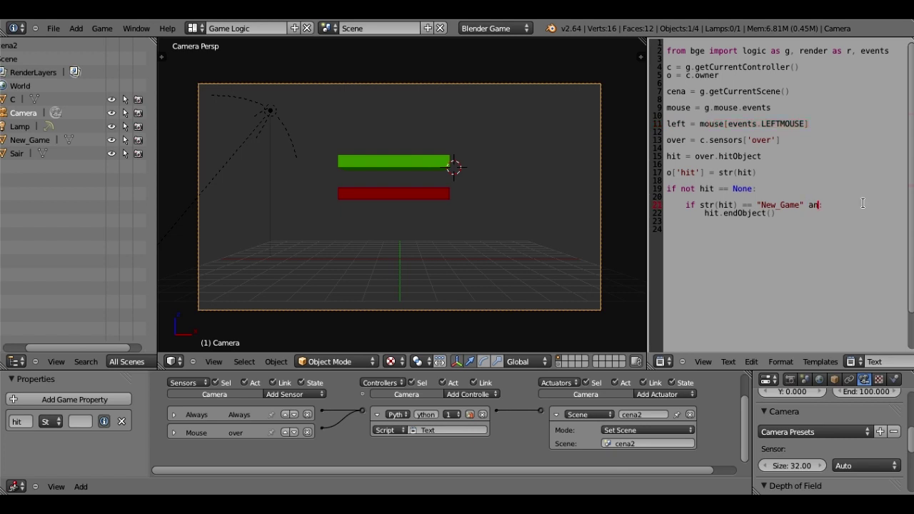
{"action": "type", "text": "d le"}
{"action": "type", "text": "ft"}
{"action": "left_click_drag", "start_coordinate": [775, 212], "coordinate": [707, 213]}
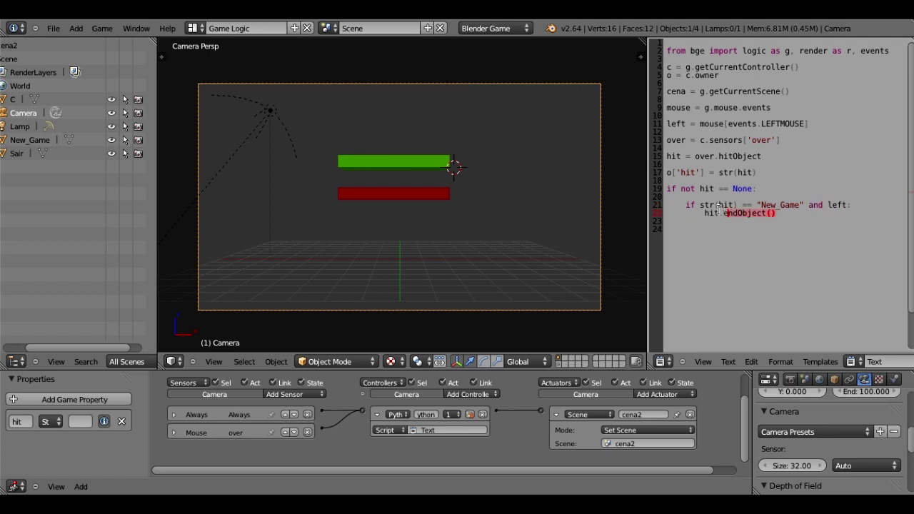
{"action": "key", "text": "BackSpace"}
{"action": "type", "text": "c.activate("}
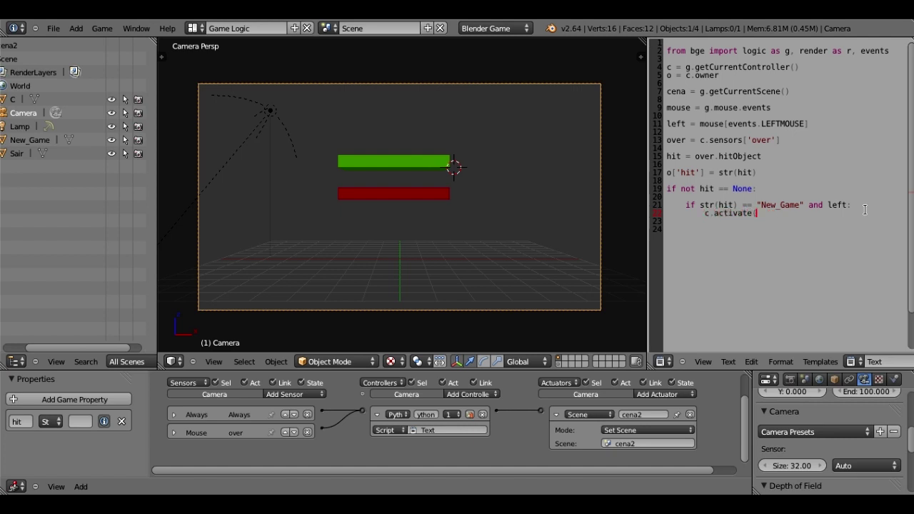
{"action": "type", "text": "cena"}
{"action": "type", "text": "2)"}
Step: Insert the line cena2 = c.actuators['cena2'] below the over sensor definition
{"action": "left_click", "coordinate": [761, 113]}
{"action": "key", "text": "Down"}
{"action": "key", "text": "Down"}
{"action": "left_click", "coordinate": [786, 142]}
{"action": "key", "text": "Return"}
{"action": "type", "text": "cena2 = c.actuators['ce"}
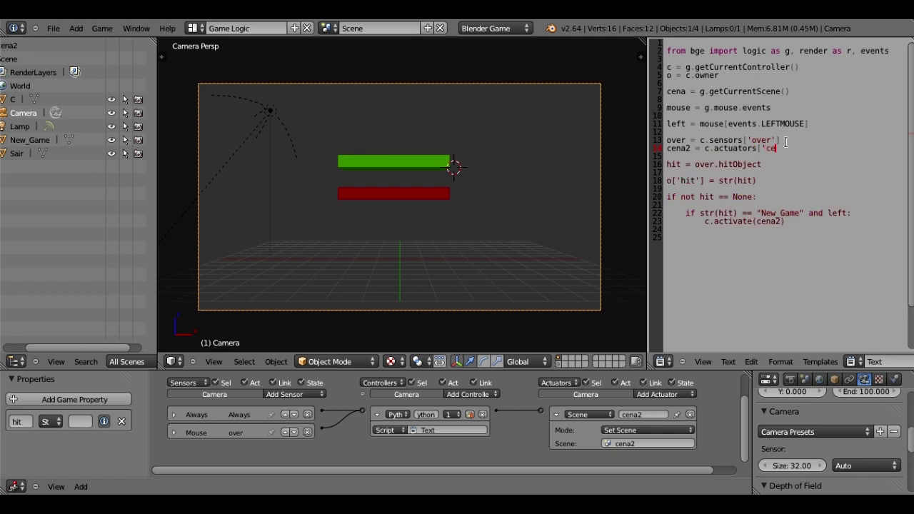
{"action": "type", "text": "na2"}
{"action": "type", "text": "']"}
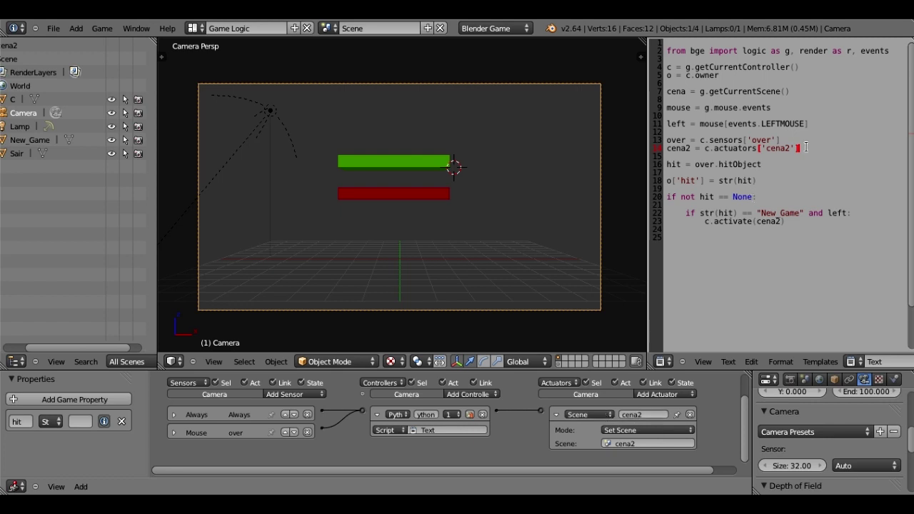
{"action": "left_click_drag", "start_coordinate": [686, 221], "coordinate": [785, 222]}
Step: Save over menu_tutorial.blend, then run the game and confirm that New_Game switches to cena2
{"action": "key", "text": "ctrl+s"}
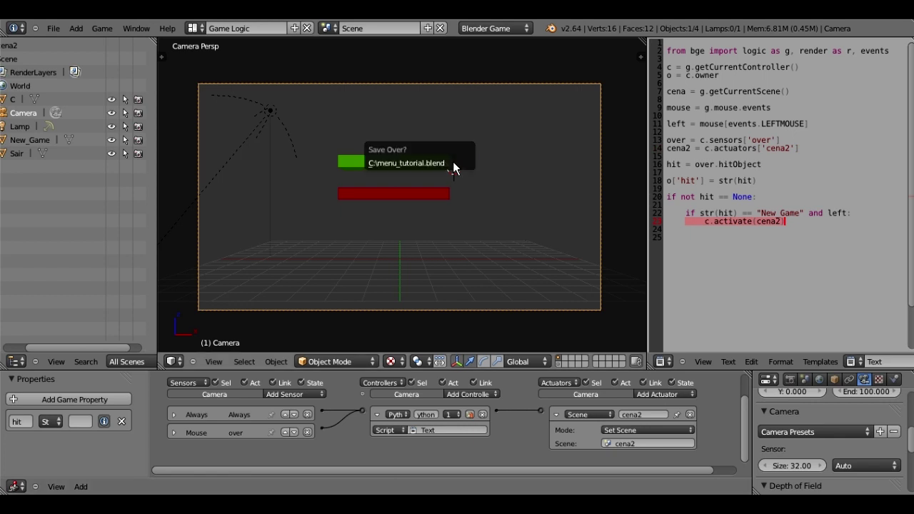
{"action": "left_click", "coordinate": [453, 163]}
{"action": "key", "text": "p"}
{"action": "left_click", "coordinate": [402, 164]}
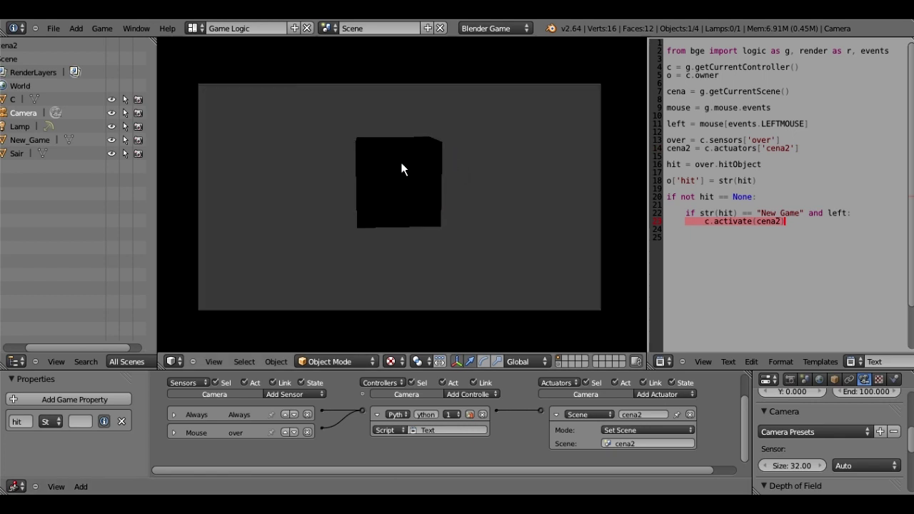
{"action": "left_click", "coordinate": [421, 196]}
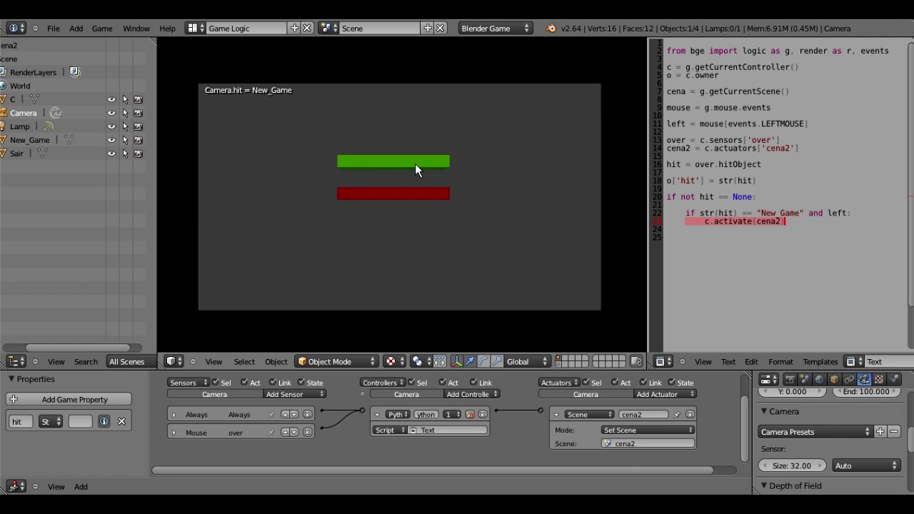
{"action": "left_click", "coordinate": [416, 164]}
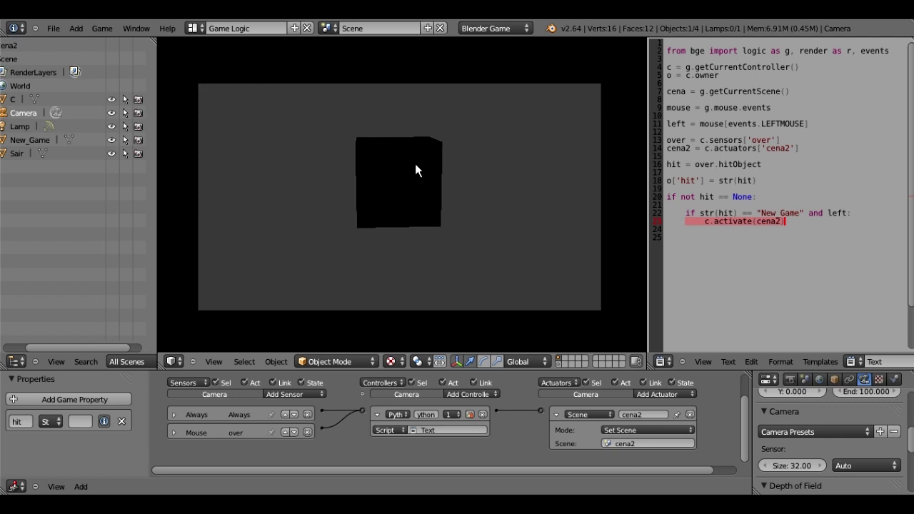
{"action": "key", "text": "Escape"}
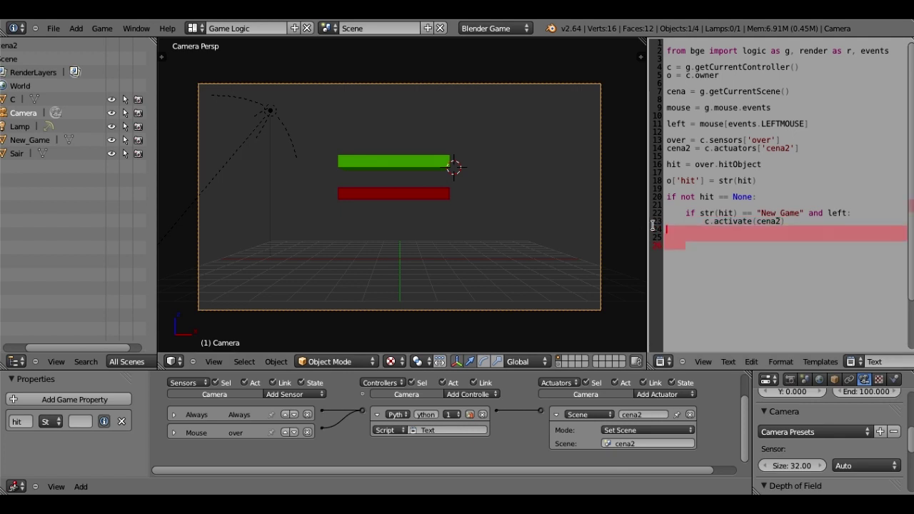
Step: Add an if str(hit) == "Sair": branch with an indented endGame call below the activate line
{"action": "key", "text": "Return"}
{"action": "key", "text": "Return"}
{"action": "key", "text": "BackSpace"}
{"action": "key", "text": "BackSpace"}
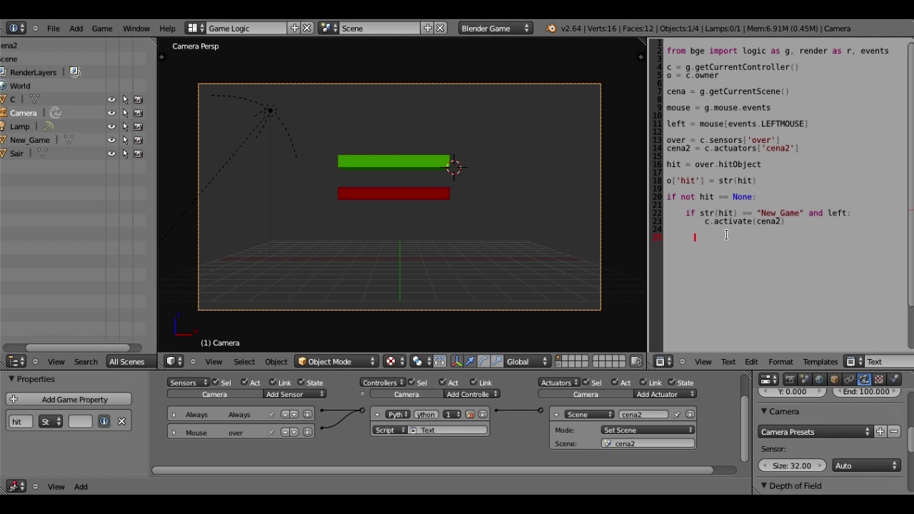
{"action": "key", "text": "BackSpace"}
{"action": "key", "text": "BackSpace"}
{"action": "type", "text": "if str(hit) == \"Sair"}
{"action": "type", "text": "\":"}
{"action": "key", "text": "Return"}
{"action": "type", "text": "o.endGame"}
{"action": "type", "text": "()p"}
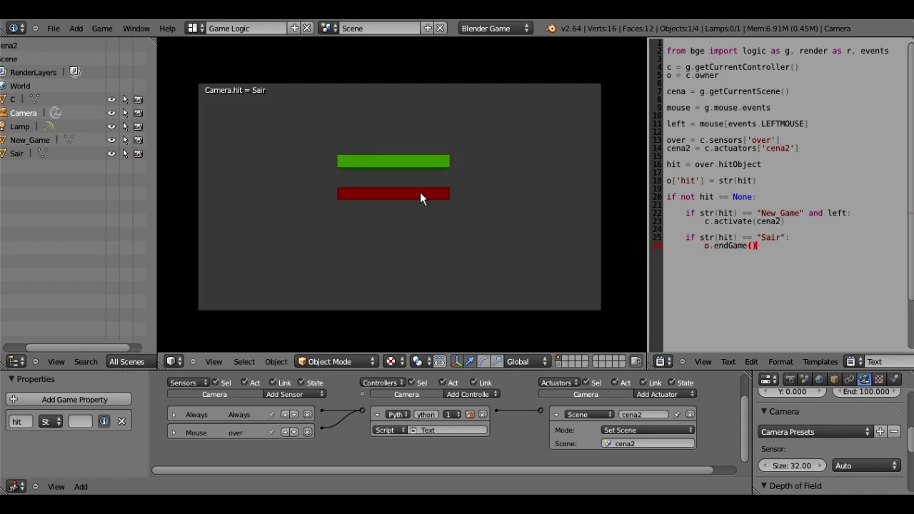
Step: Stop the accidentally started game and correct the call to g.endGame()
{"action": "key", "text": "Escape"}
{"action": "key", "text": "Home"}
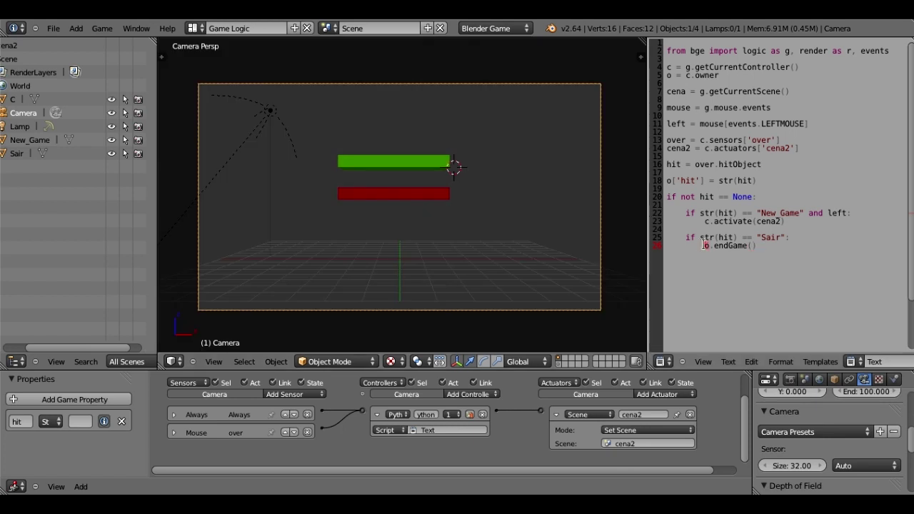
{"action": "key", "text": "p"}
{"action": "key", "text": "Escape"}
{"action": "left_click", "coordinate": [398, 188]}
{"action": "type", "text": "g"}
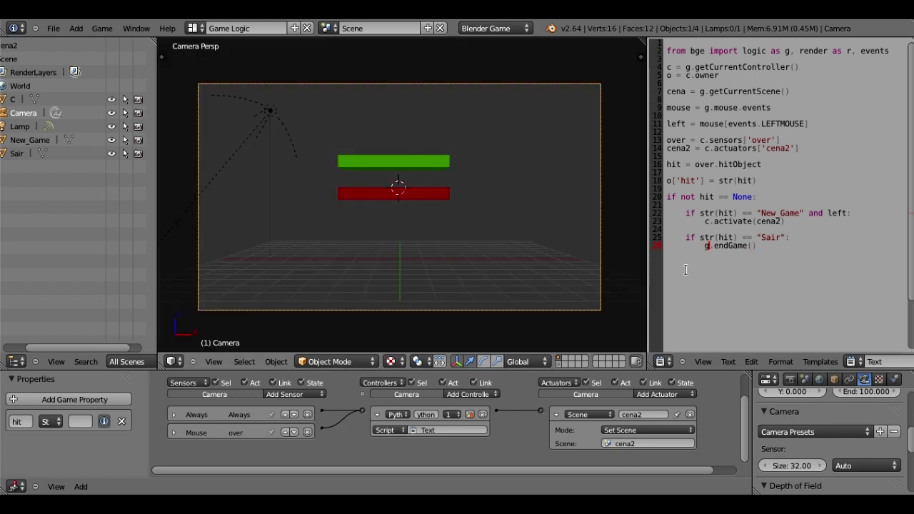
{"action": "left_click_drag", "start_coordinate": [715, 246], "coordinate": [758, 246]}
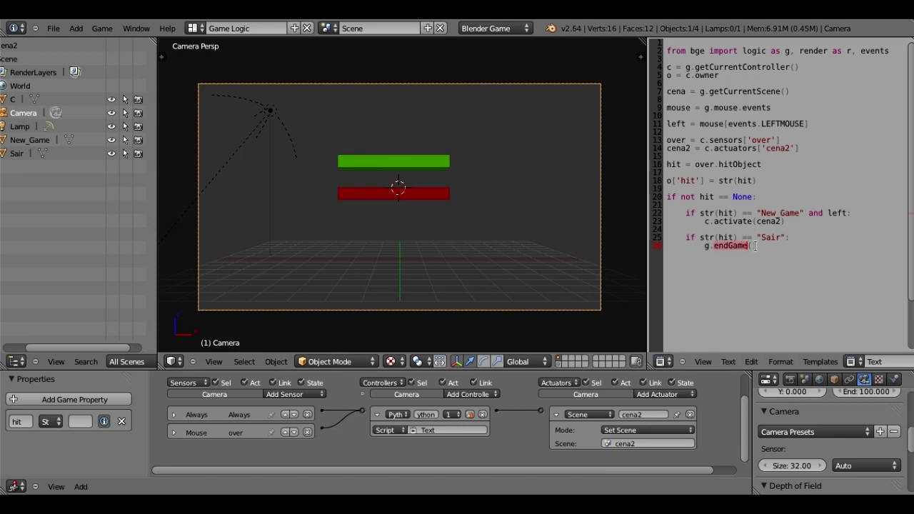
{"action": "left_click", "coordinate": [757, 246]}
Step: Append 'and left' to the Sair condition and test that the red Sair bar quits
{"action": "key", "text": "ctrl+s"}
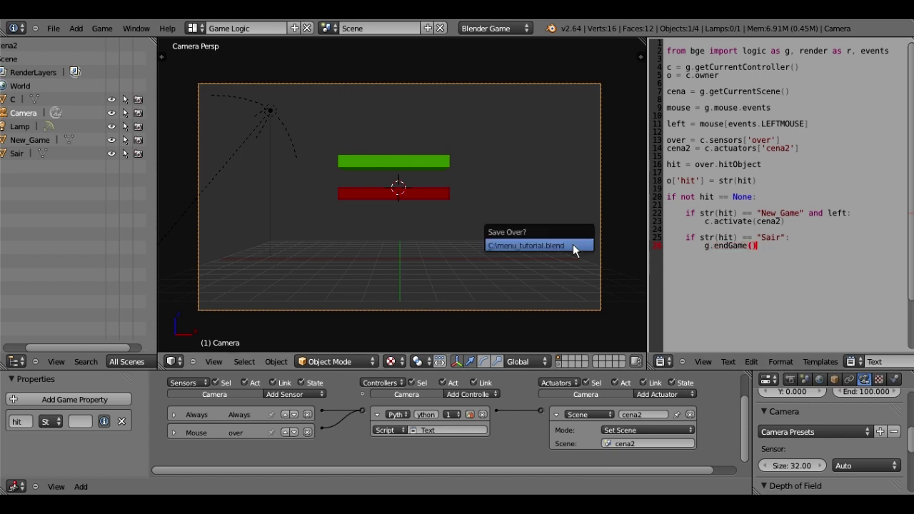
{"action": "key", "text": "p"}
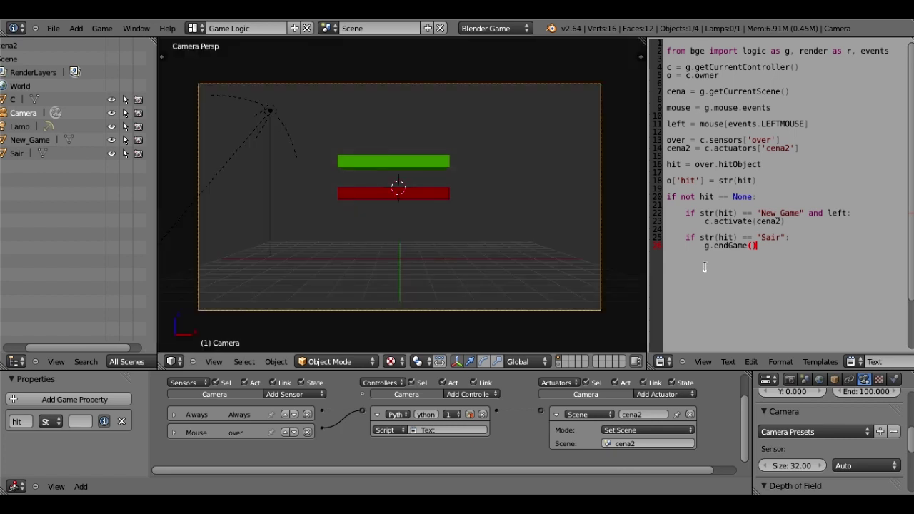
{"action": "left_click", "coordinate": [787, 238]}
{"action": "type", "text": "an"}
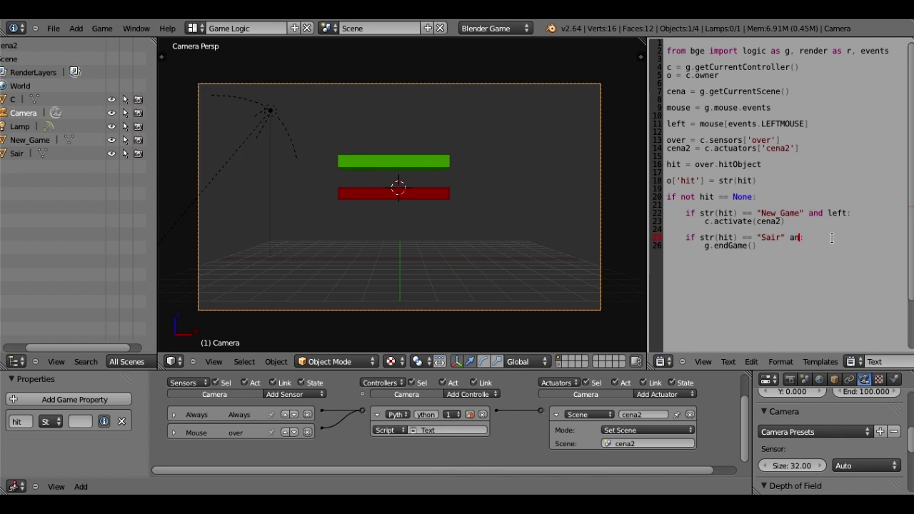
{"action": "type", "text": "d le"}
{"action": "type", "text": "ft"}
{"action": "type", "text": "p"}
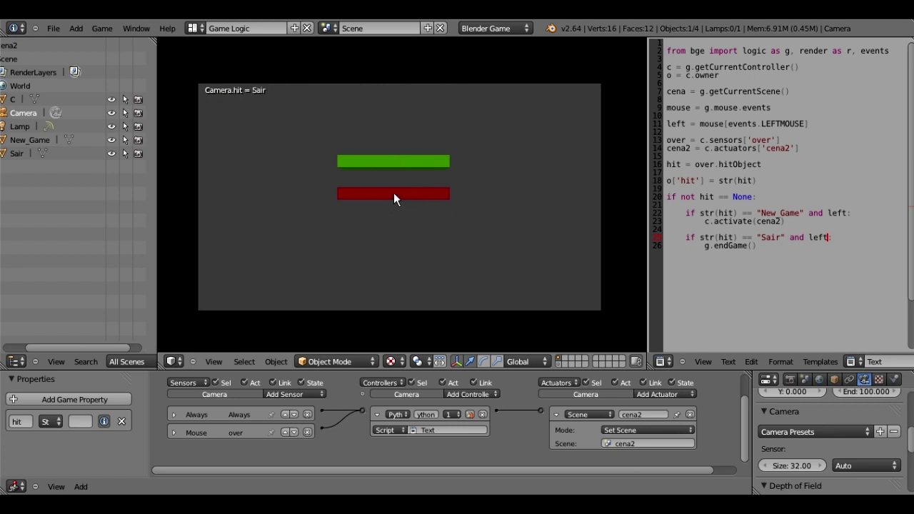
{"action": "left_click", "coordinate": [394, 195]}
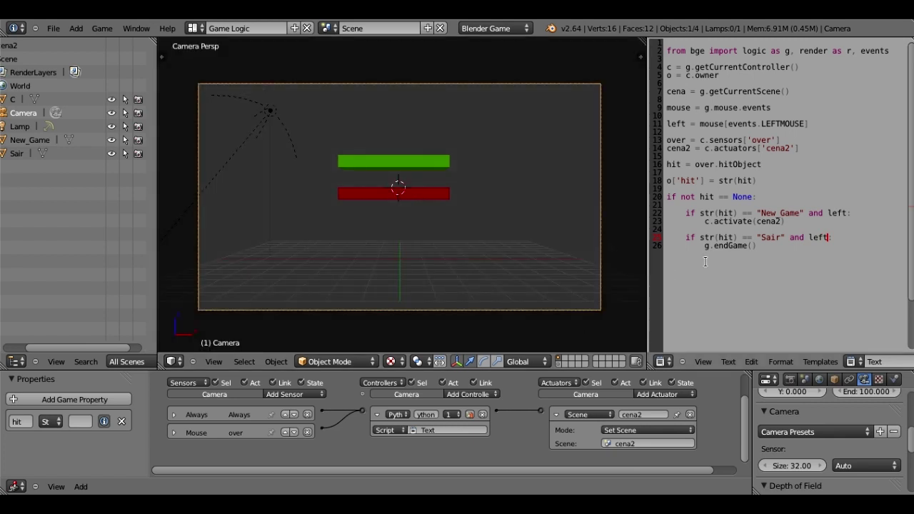
Step: Rerun the game to check that New_Game switches to cena2, then save over menu_tutorial.blend
{"action": "key", "text": "p"}
{"action": "left_click", "coordinate": [436, 159]}
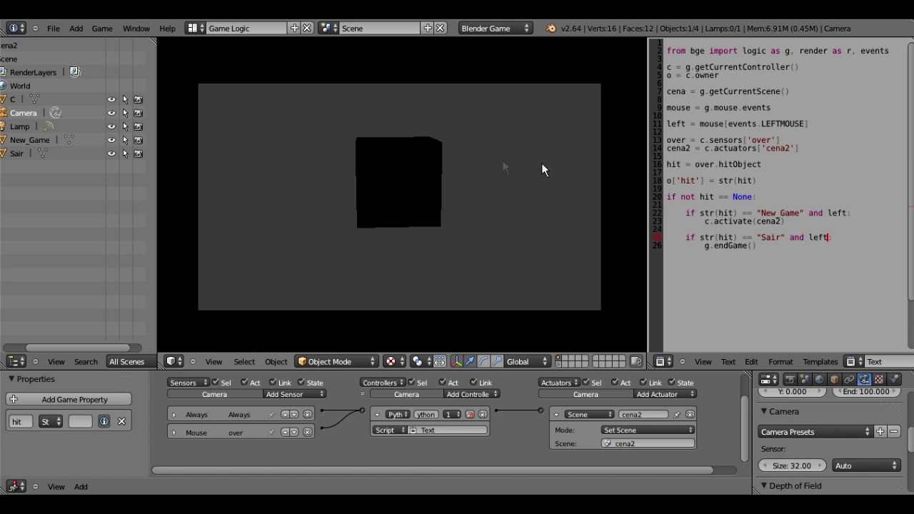
{"action": "key", "text": "Escape"}
{"action": "key", "text": "ctrl+s"}
{"action": "left_click", "coordinate": [511, 178]}
{"action": "left_click_drag", "start_coordinate": [735, 243], "coordinate": [759, 247]}
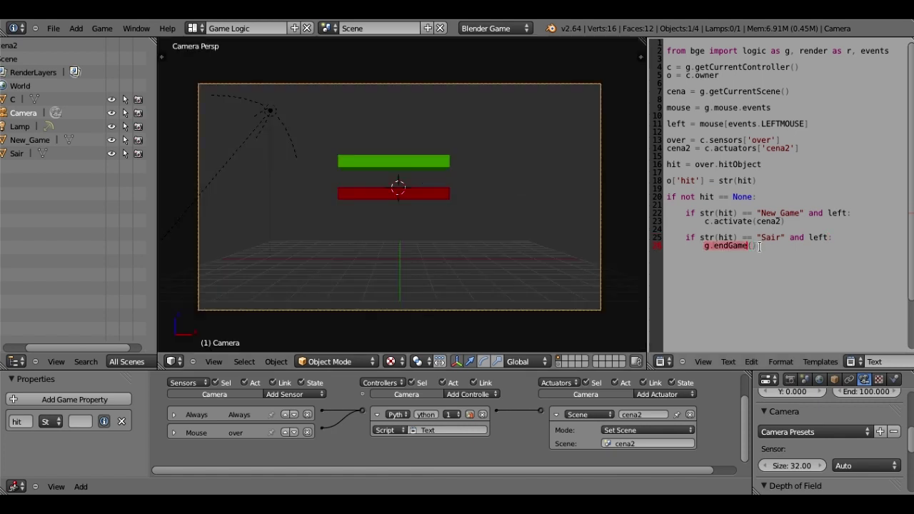
{"action": "left_click_drag", "start_coordinate": [704, 245], "coordinate": [757, 248]}
{"action": "key", "text": "ctrl+s"}
{"action": "left_click", "coordinate": [480, 230]}
{"action": "key", "text": "p"}
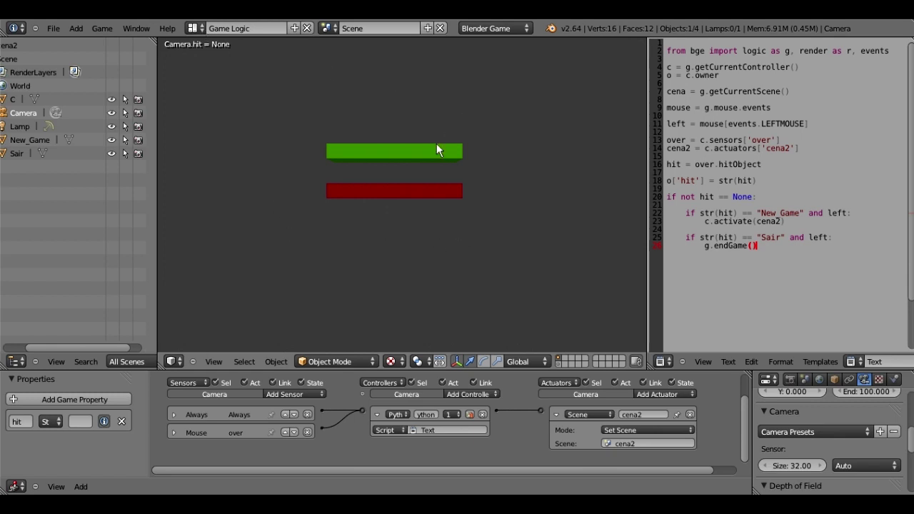
{"action": "left_click", "coordinate": [398, 155]}
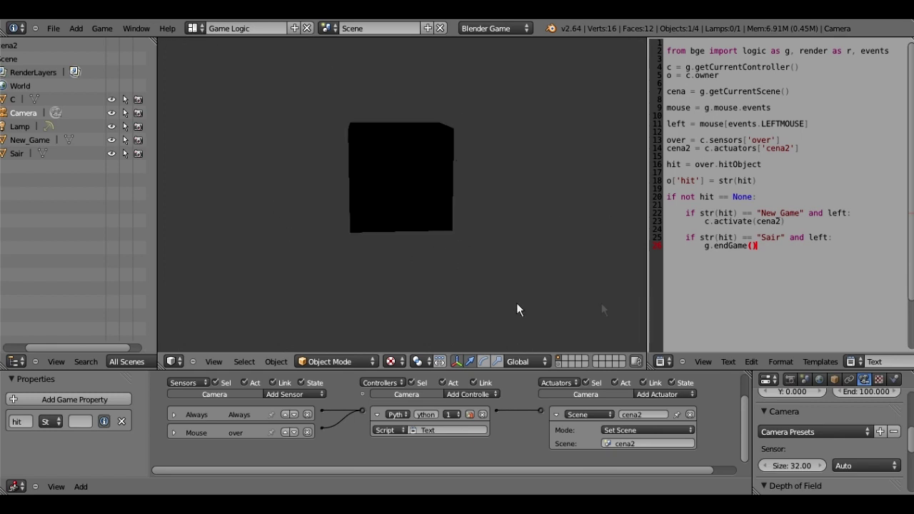
{"action": "left_click", "coordinate": [405, 270]}
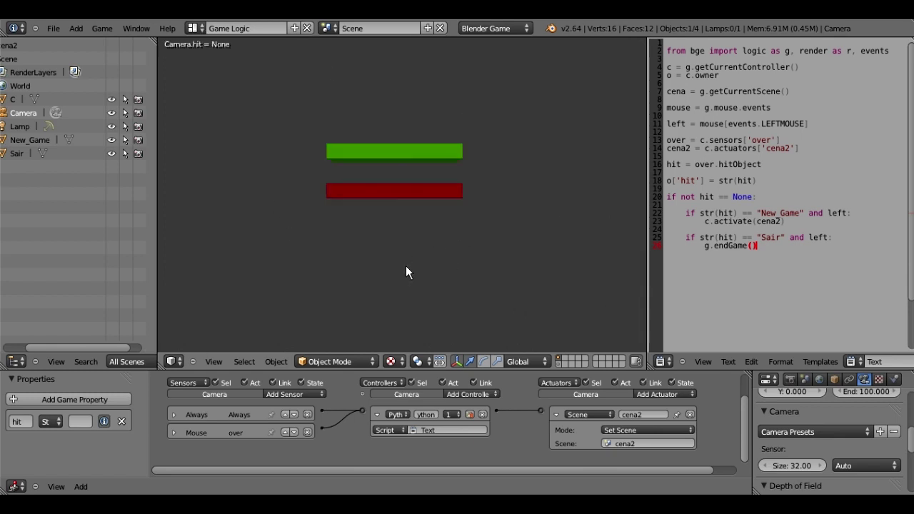
{"action": "left_click", "coordinate": [416, 189]}
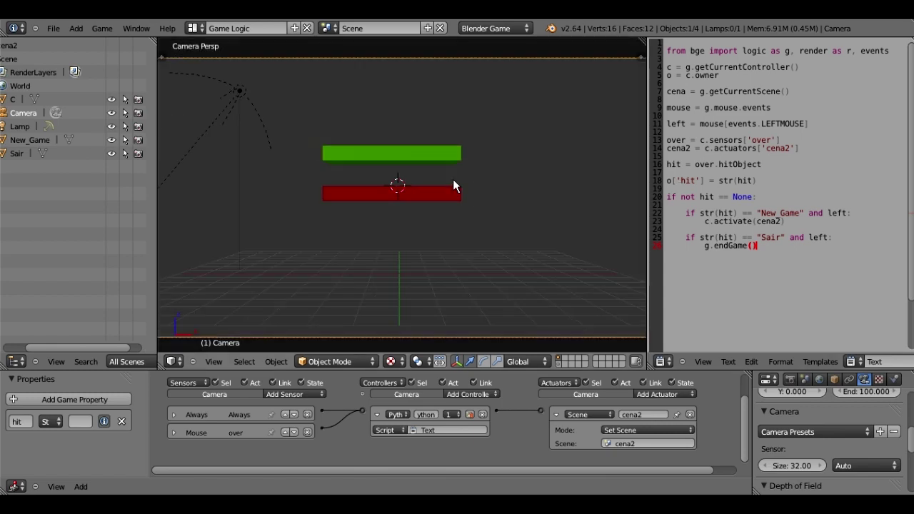
Step: Save over C:\menu_tutorial.blend with the finished New_Game and Sair menu script
{"action": "scroll", "coordinate": [453, 186], "scroll_direction": "up", "scroll_amount": 1}
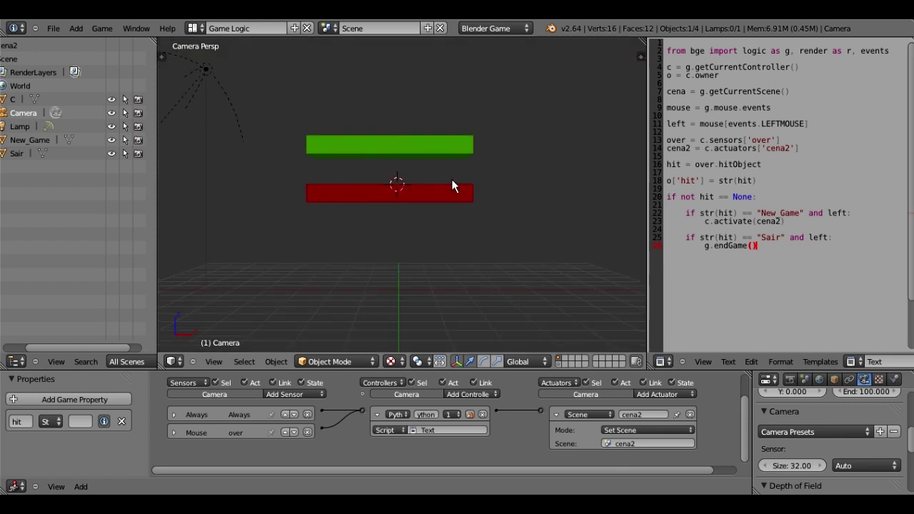
{"action": "scroll", "coordinate": [453, 181], "scroll_direction": "down", "scroll_amount": 1}
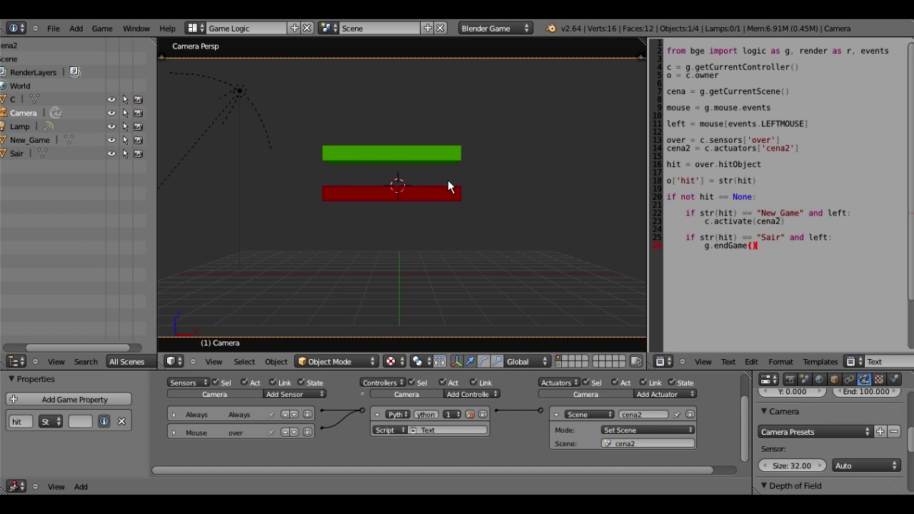
{"action": "key", "text": "ctrl+s"}
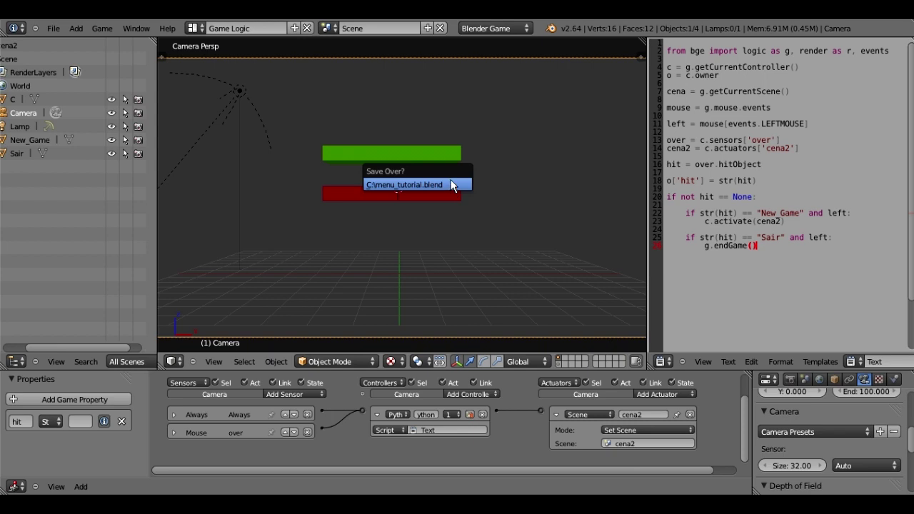
{"action": "left_click", "coordinate": [451, 186]}
{"action": "scroll", "coordinate": [458, 281], "scroll_direction": "down", "scroll_amount": 1}
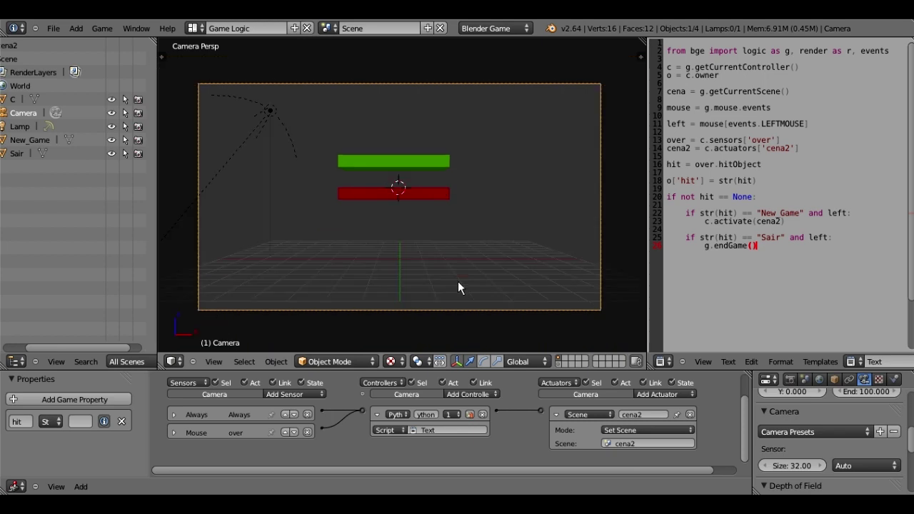